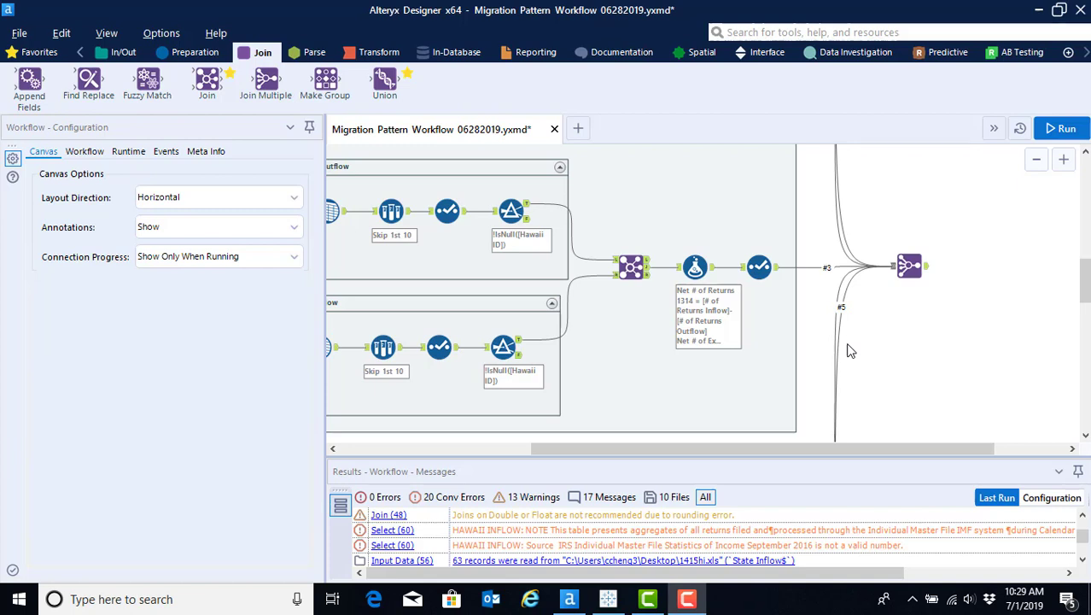
Place a Formula tool from the Preparation tools right after the Union tool
{"action": "left_click", "coordinate": [195, 54]}
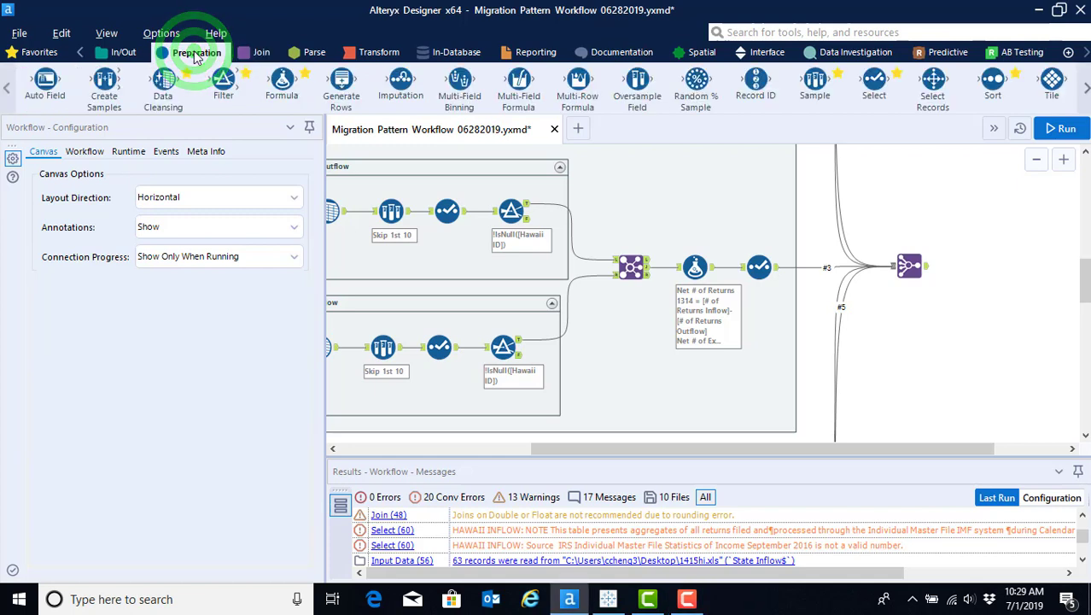
{"action": "left_click", "coordinate": [284, 79]}
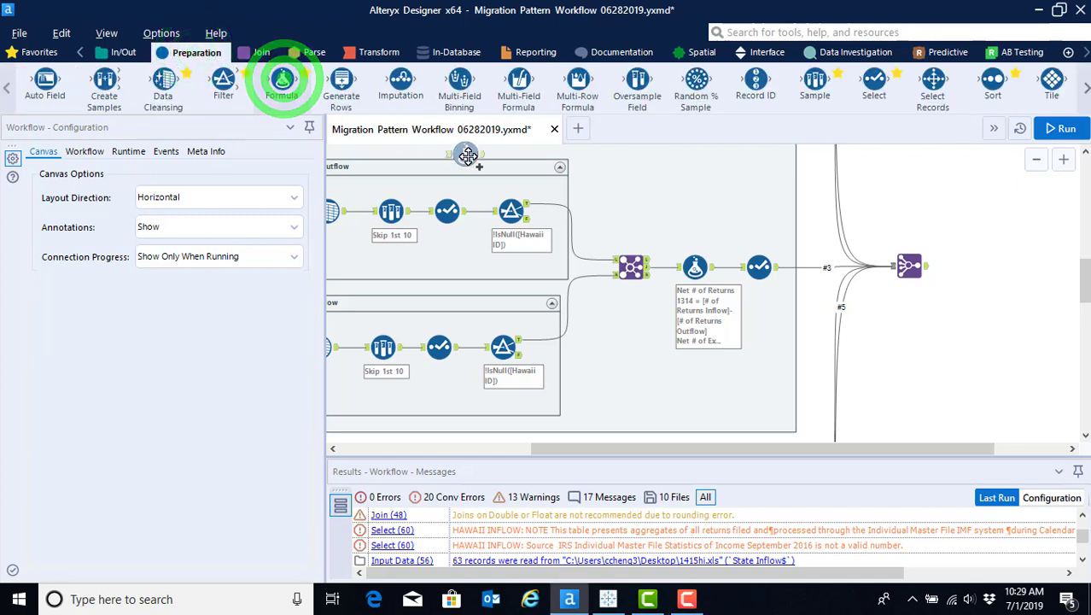
{"action": "left_click_drag", "start_coordinate": [285, 79], "coordinate": [981, 267]}
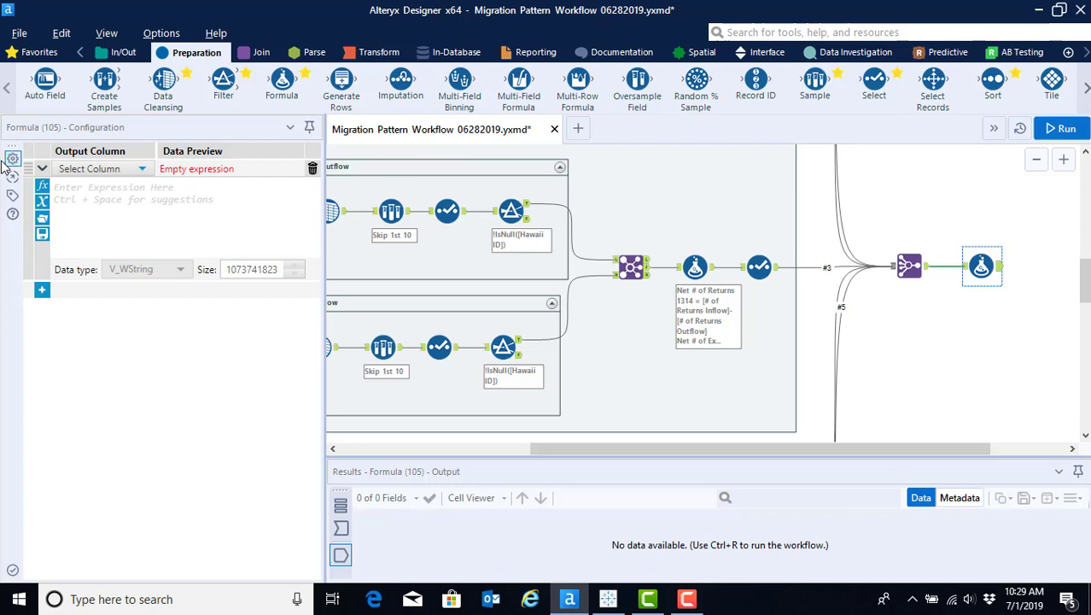
Create a new Formula output column named '5 year average Net # of Returns'
{"action": "left_click", "coordinate": [141, 171]}
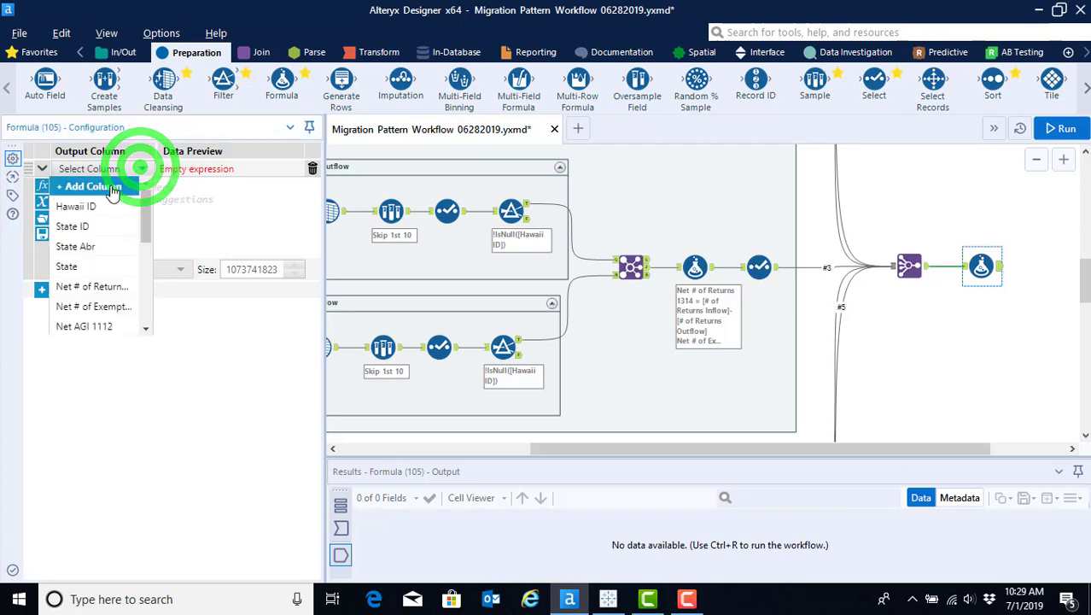
{"action": "left_click", "coordinate": [110, 182]}
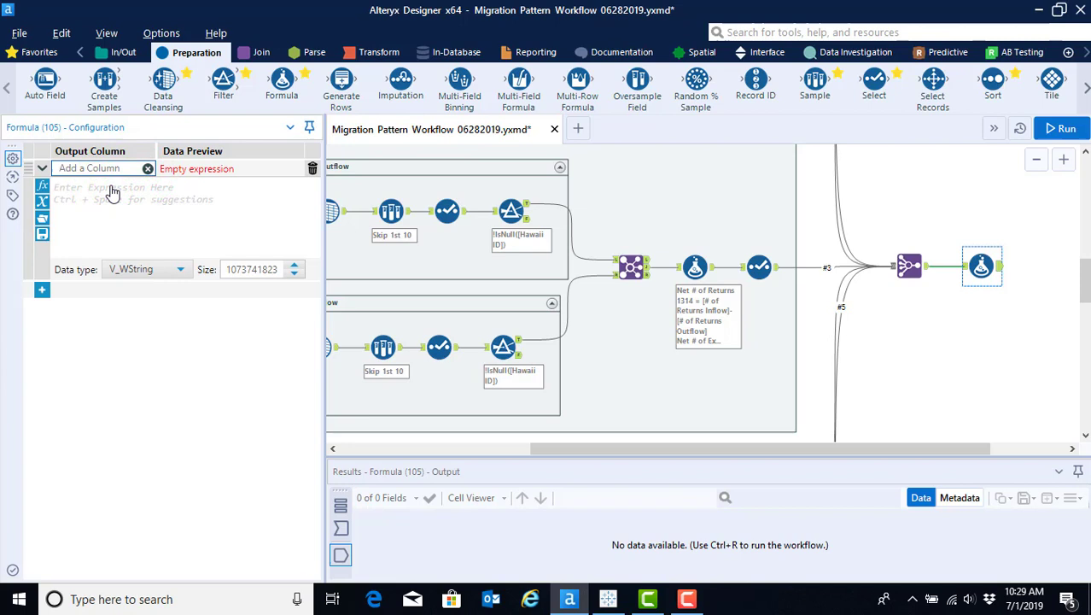
{"action": "type", "text": "S"}
{"action": "type", "text": " year average"}
{"action": "type", "text": " Net"}
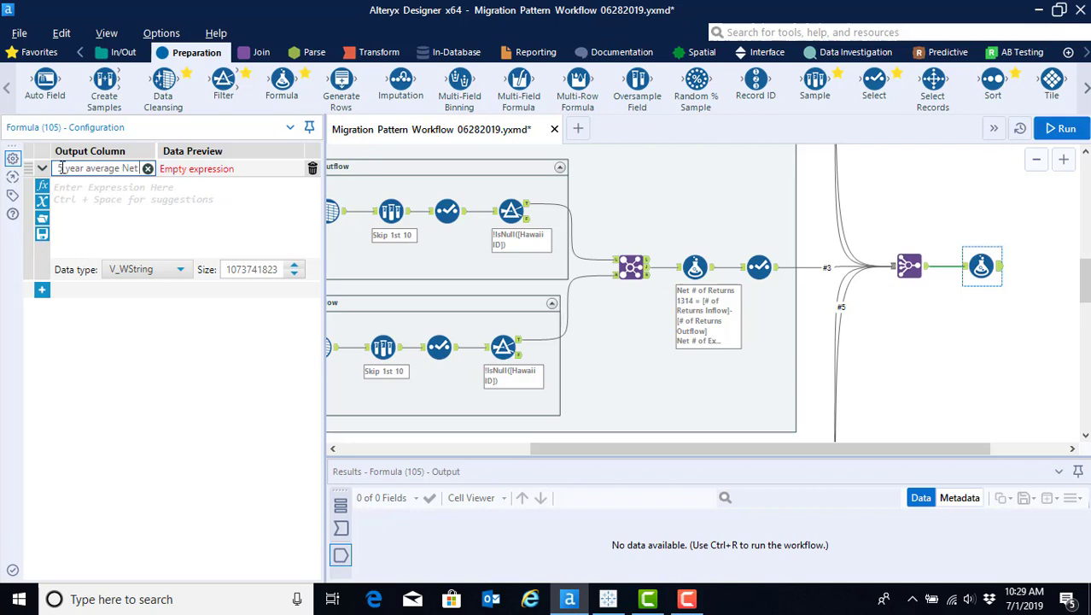
{"action": "type", "text": " # of Retur"}
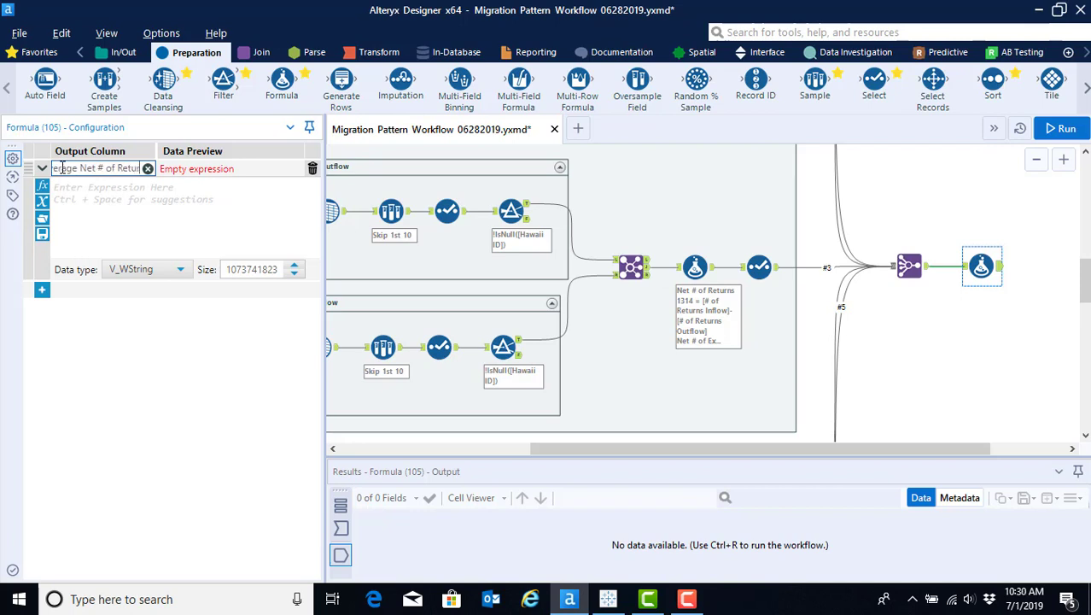
{"action": "type", "text": "ns"}
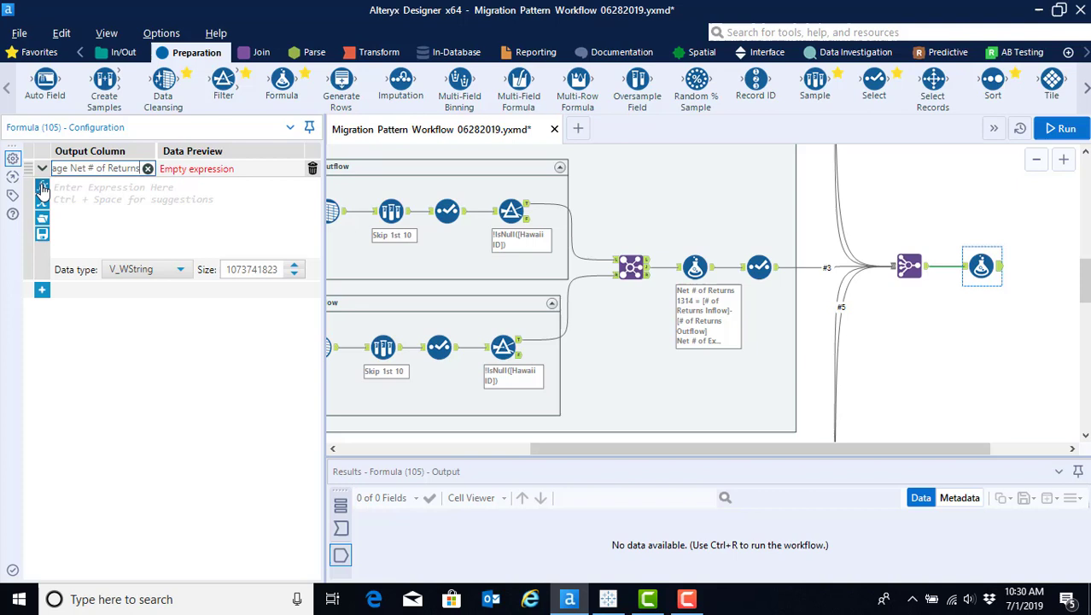
Insert the Math Average function with Net # of Returns 1112 as its first field
{"action": "left_click", "coordinate": [43, 190]}
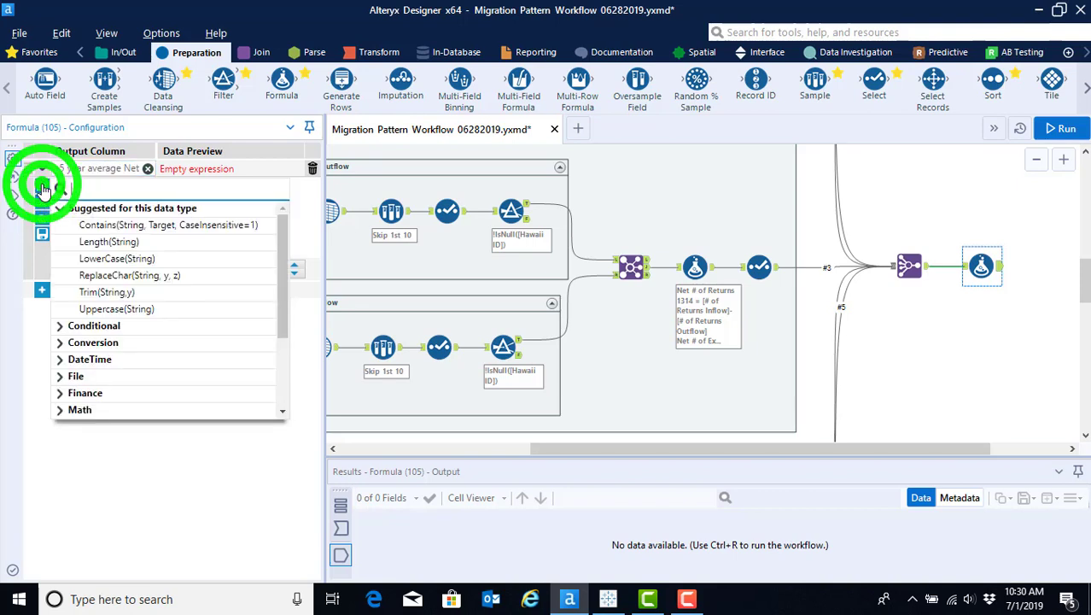
{"action": "left_click", "coordinate": [61, 410]}
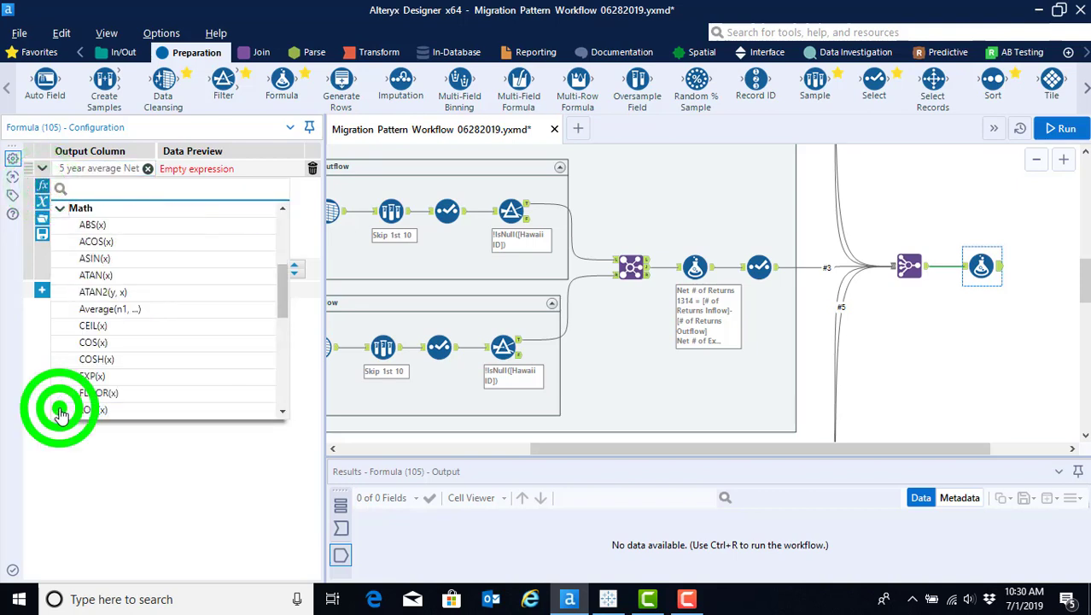
{"action": "left_click", "coordinate": [121, 314]}
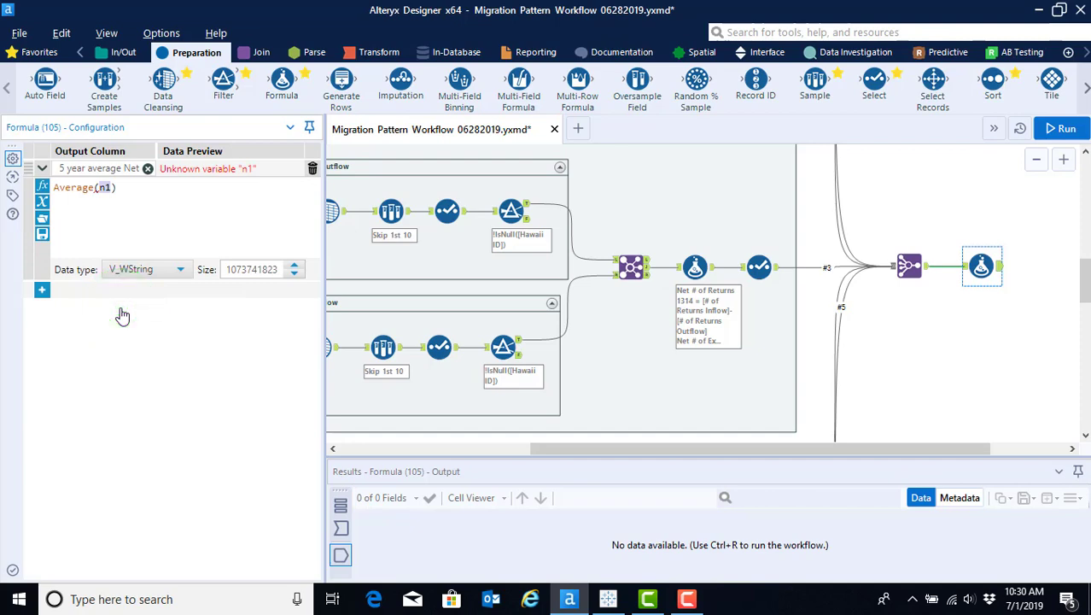
{"action": "type", "text": "net"}
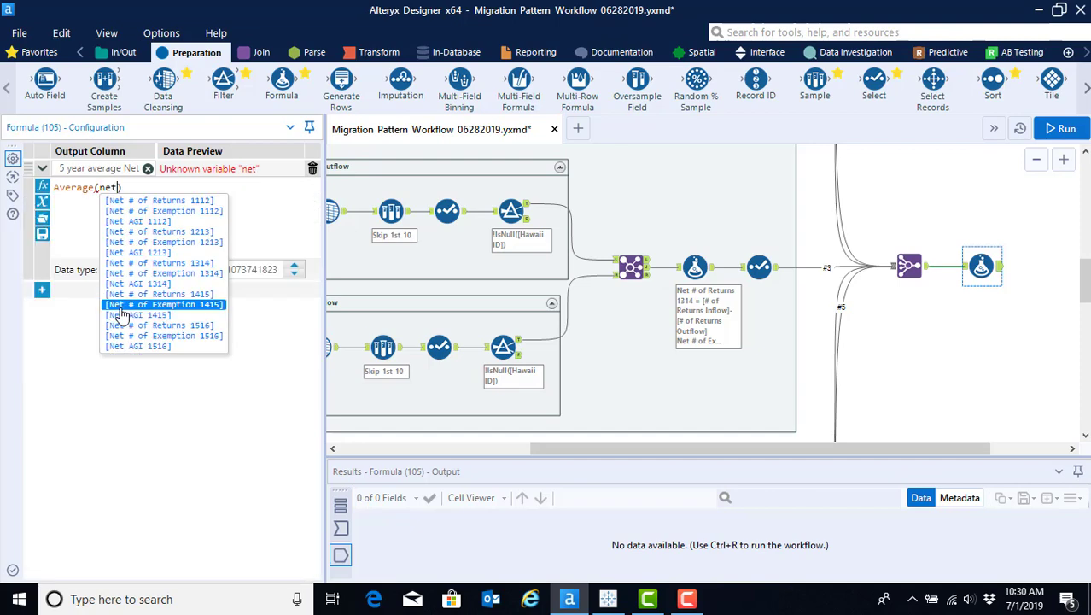
{"action": "key", "text": "Up"}
{"action": "key", "text": "Up"}
{"action": "key", "text": "Up"}
{"action": "key", "text": "Up"}
{"action": "key", "text": "Up"}
{"action": "key", "text": "Up"}
{"action": "key", "text": "Up"}
{"action": "key", "text": "Up"}
{"action": "key", "text": "Up"}
{"action": "key", "text": "Up"}
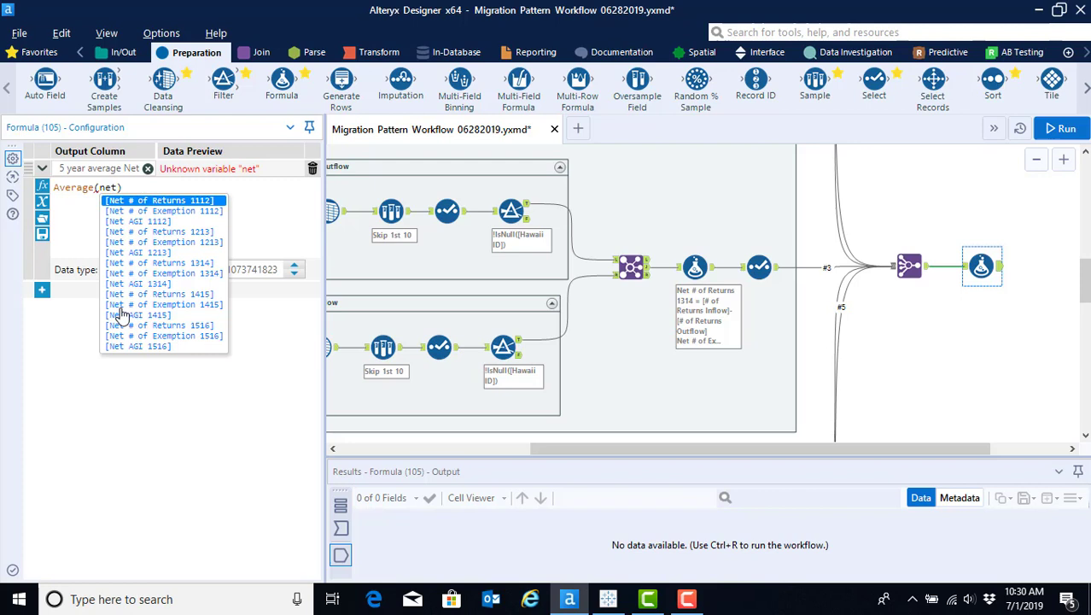
{"action": "type", "text": ","}
{"action": "key", "text": "BackSpace"}
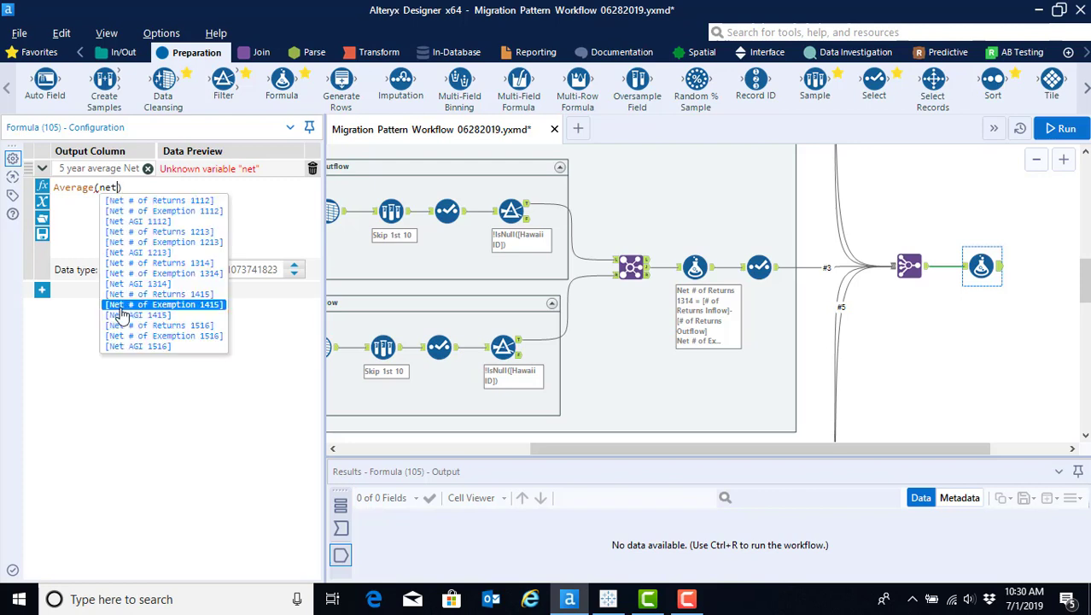
{"action": "left_click", "coordinate": [170, 202]}
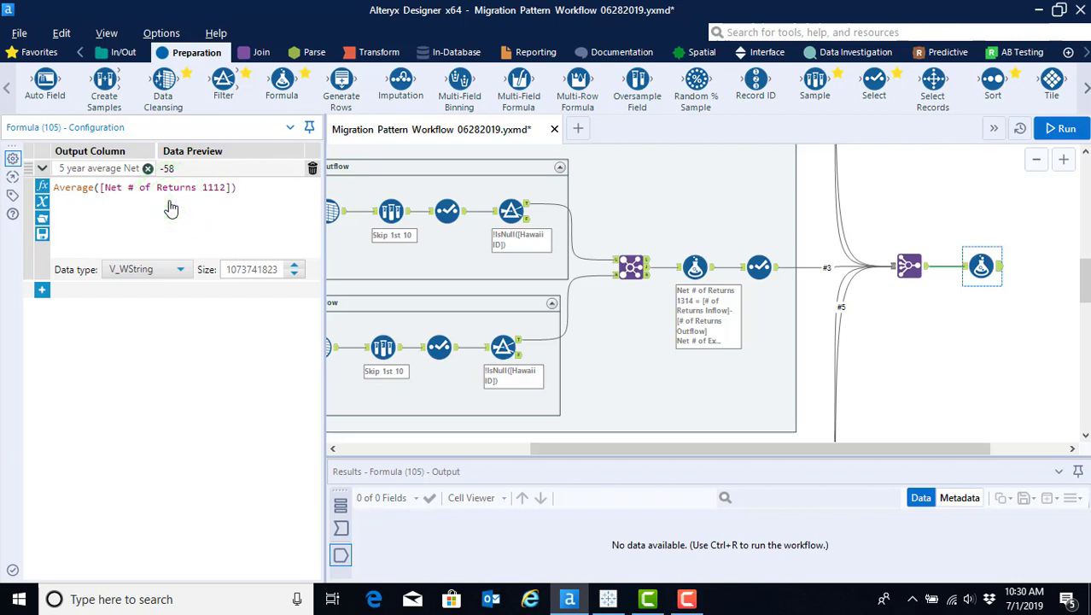
Add Net # of Returns 1213, 1314, 1415 and 1516 to the Average
{"action": "type", "text": ","}
{"action": "type", "text": "net"}
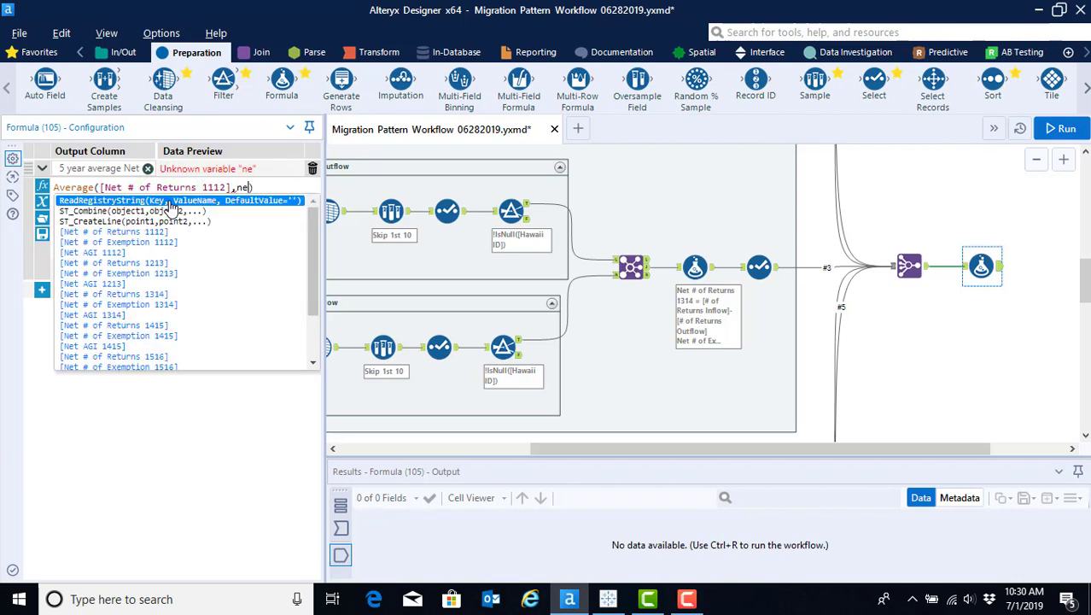
{"action": "left_click", "coordinate": [244, 232]}
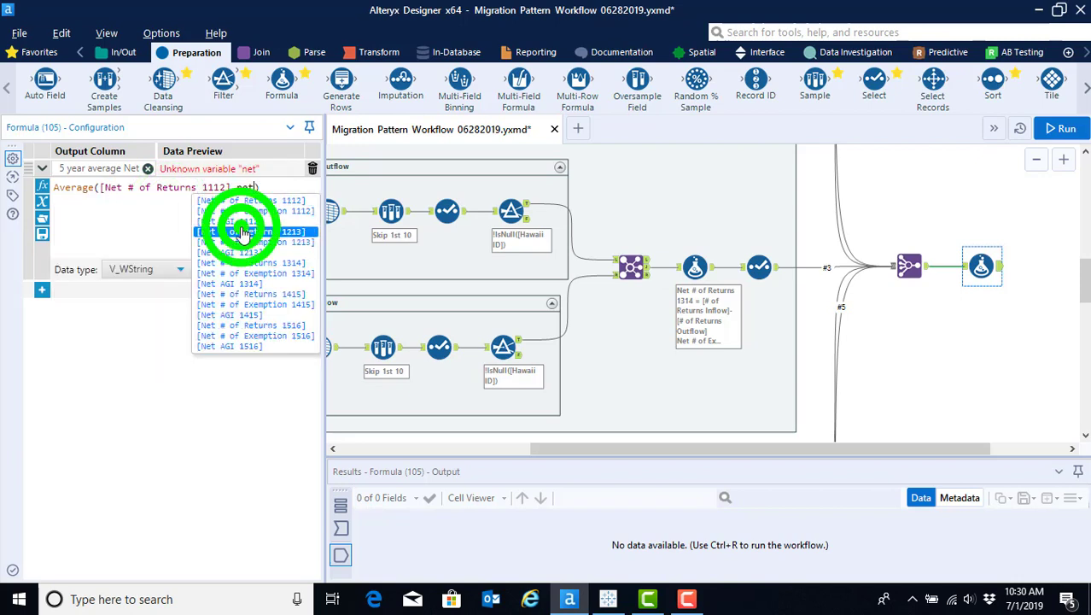
{"action": "type", "text": ","}
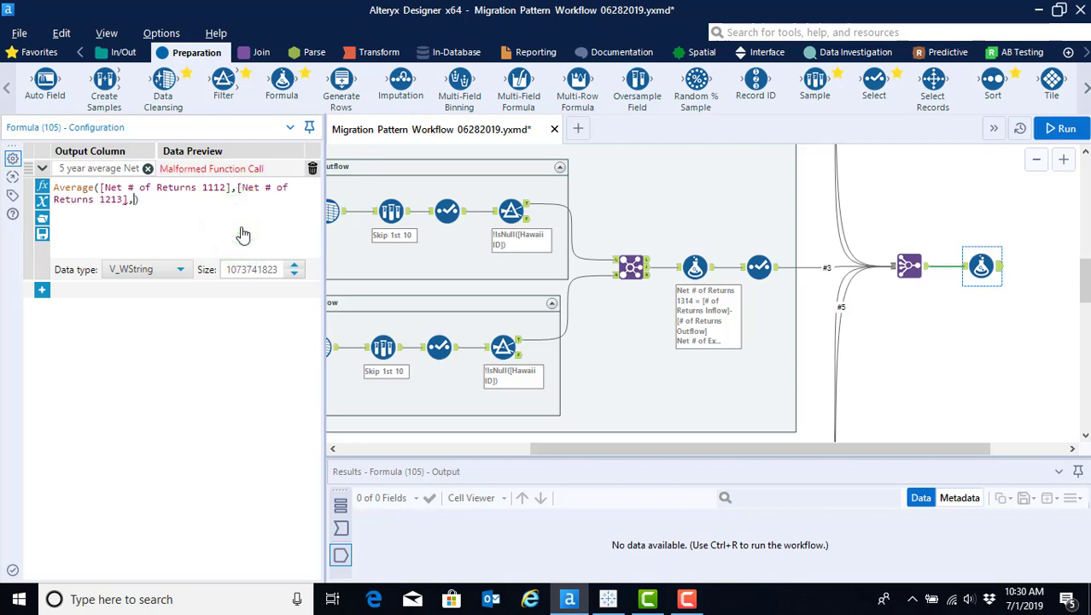
{"action": "type", "text": "net"}
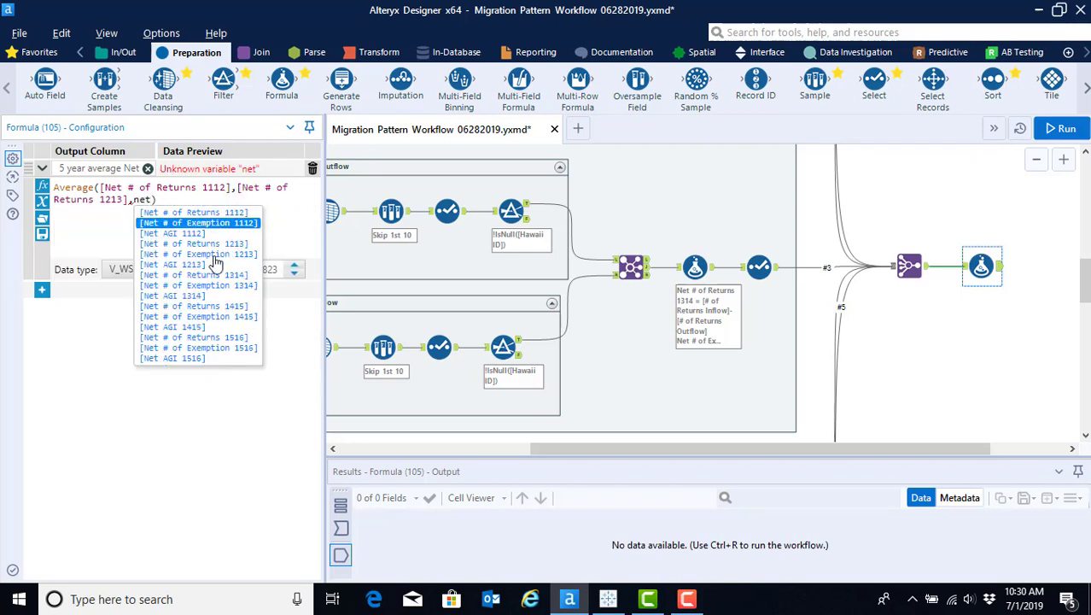
{"action": "left_click", "coordinate": [196, 275]}
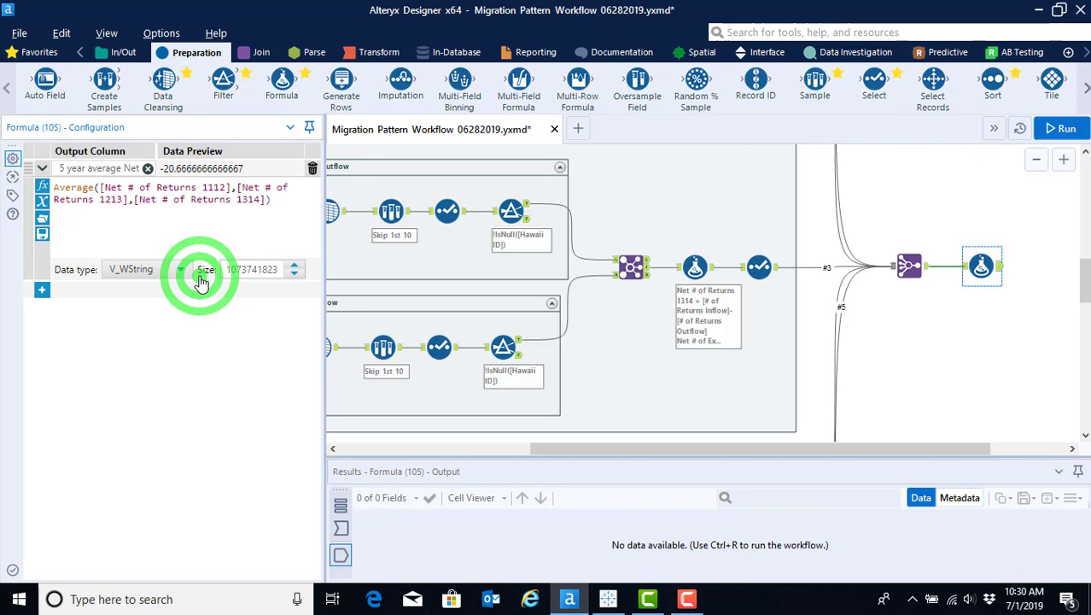
{"action": "type", "text": ",net"}
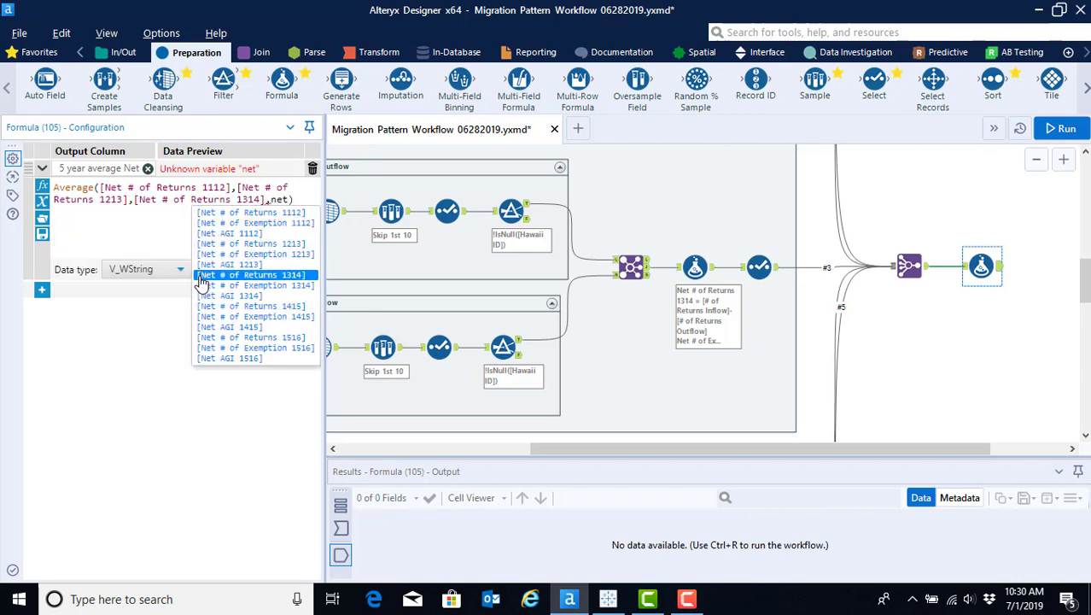
{"action": "left_click", "coordinate": [213, 305]}
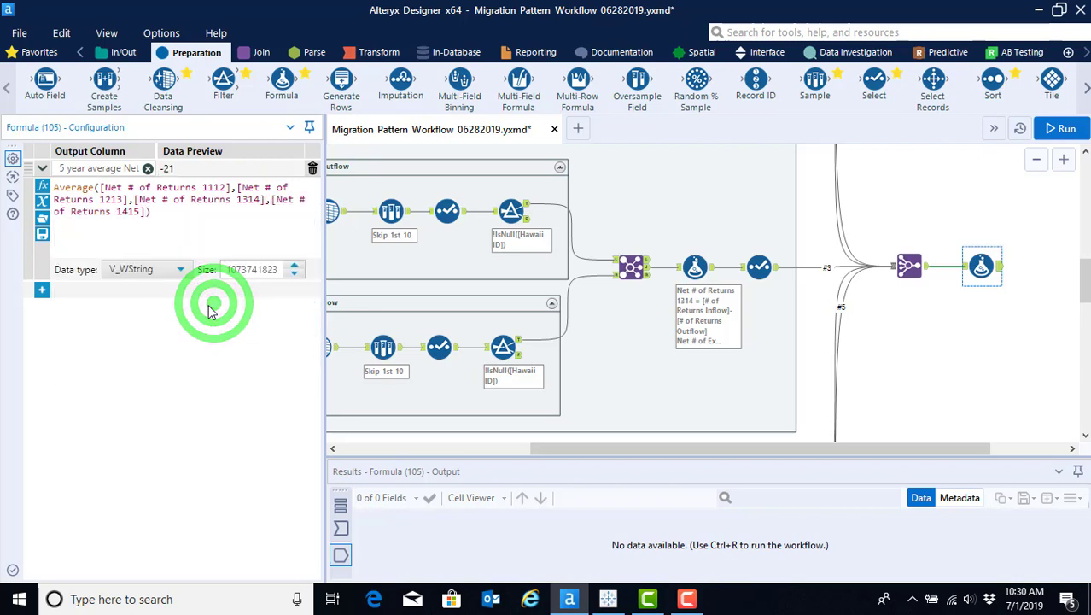
{"action": "type", "text": ",net"}
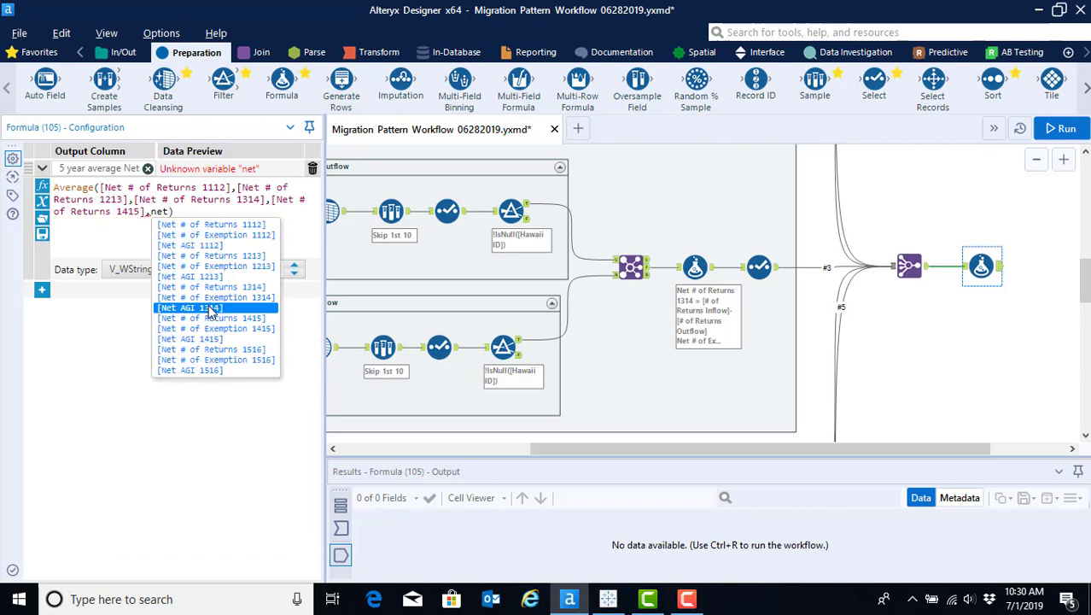
{"action": "left_click", "coordinate": [206, 350]}
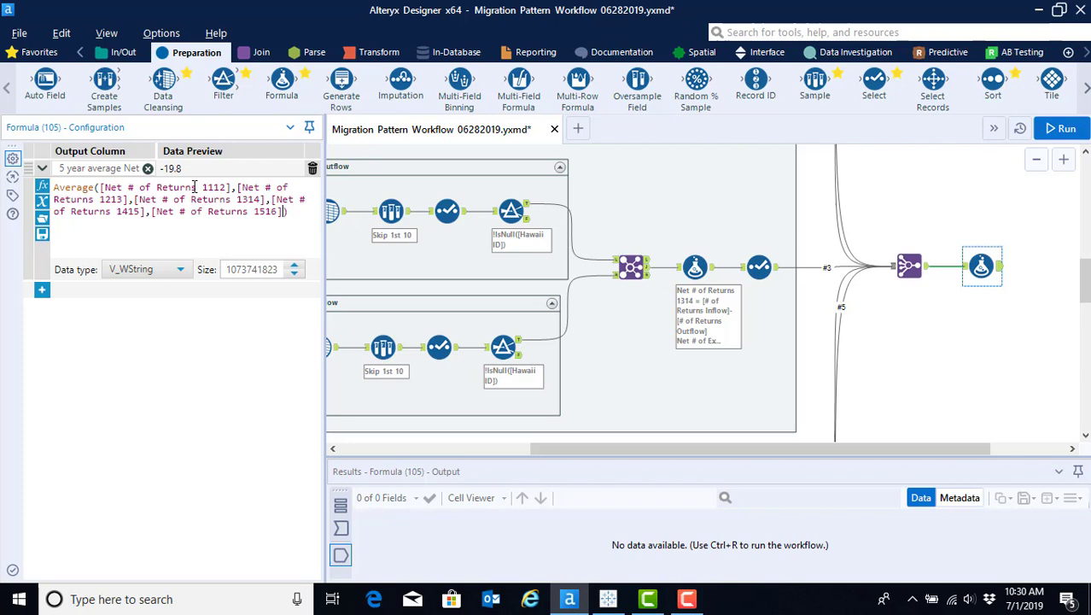
Set the returns average column's data type to Double
{"action": "left_click", "coordinate": [182, 272]}
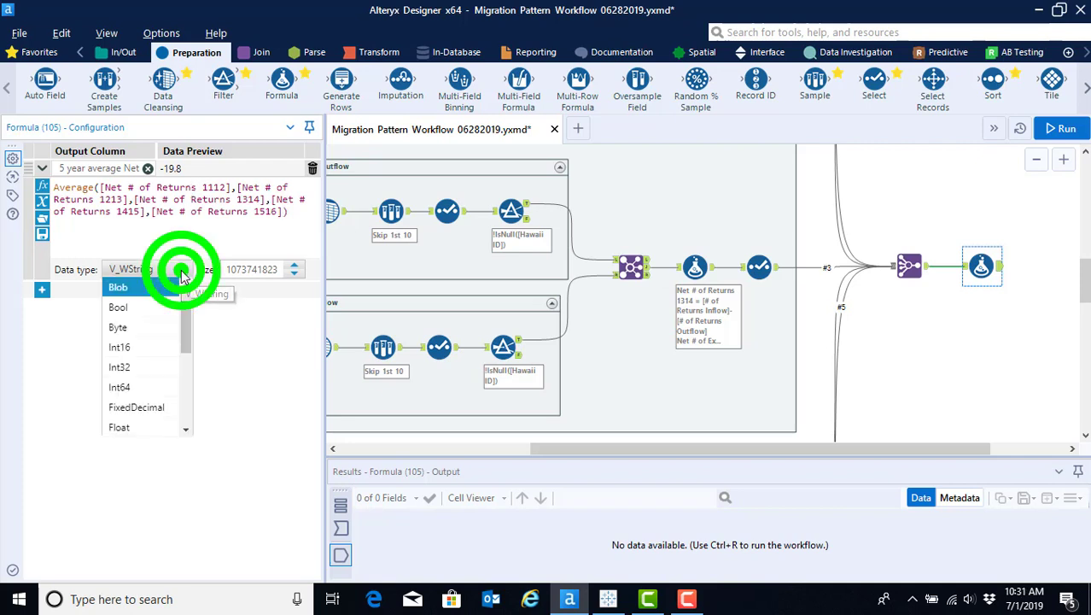
{"action": "scroll", "coordinate": [184, 388], "scroll_direction": "down", "scroll_amount": 2}
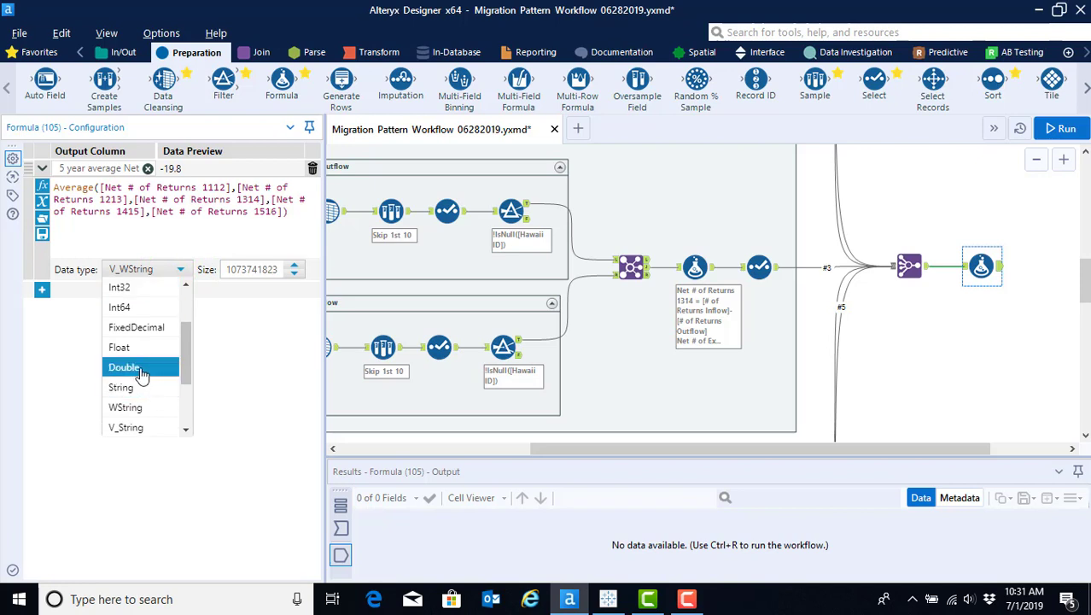
{"action": "left_click", "coordinate": [141, 368]}
Add a second expression with a new column named '5 year average Net # of Exemptions'
{"action": "left_click", "coordinate": [42, 290]}
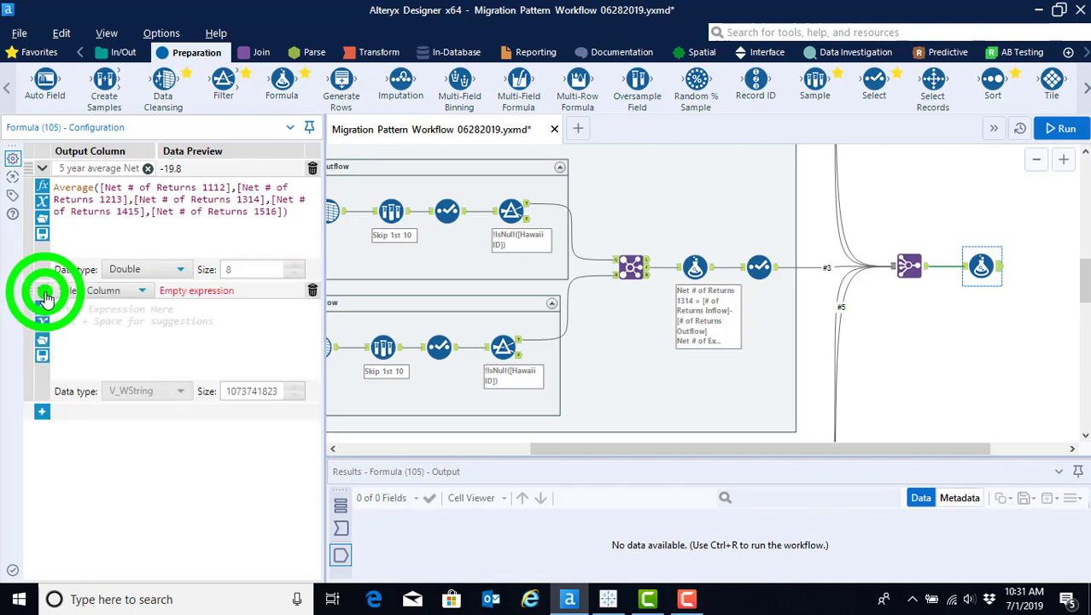
{"action": "left_click", "coordinate": [84, 292]}
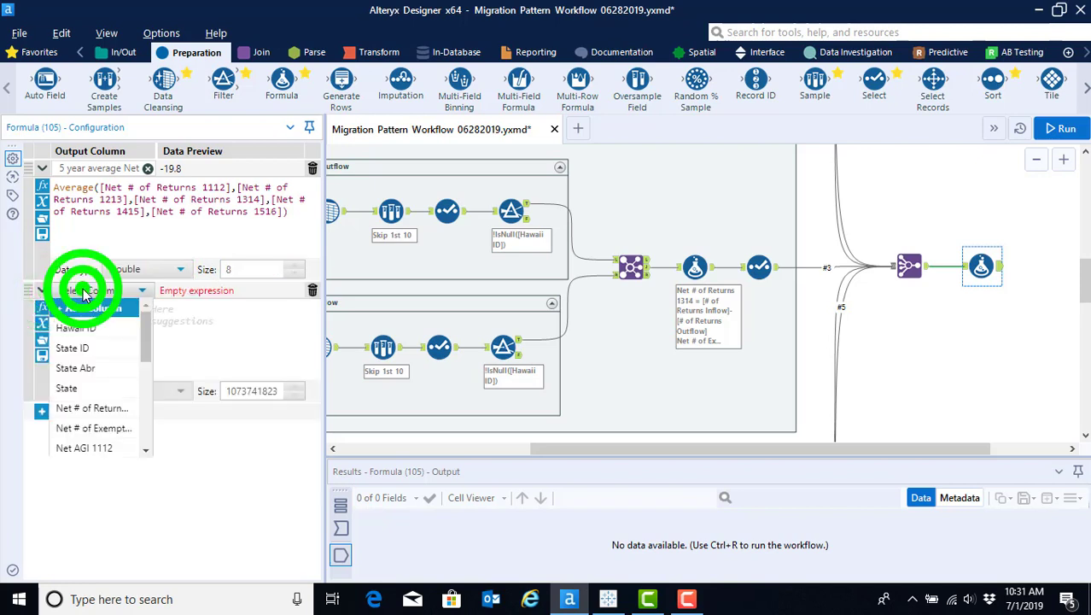
{"action": "left_click", "coordinate": [75, 305]}
{"action": "type", "text": "5"}
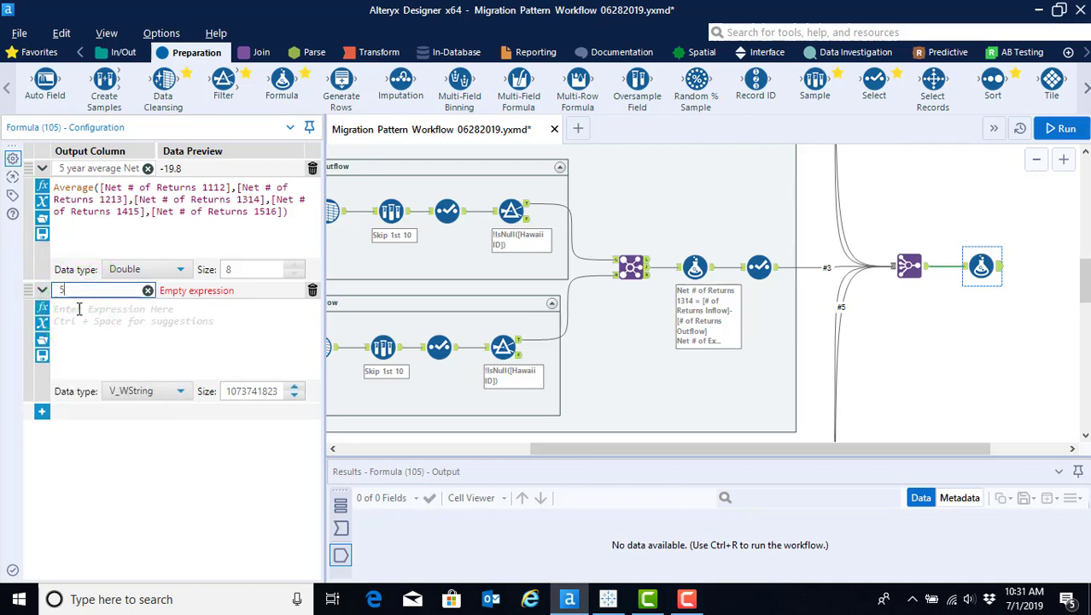
{"action": "type", "text": " year average for"}
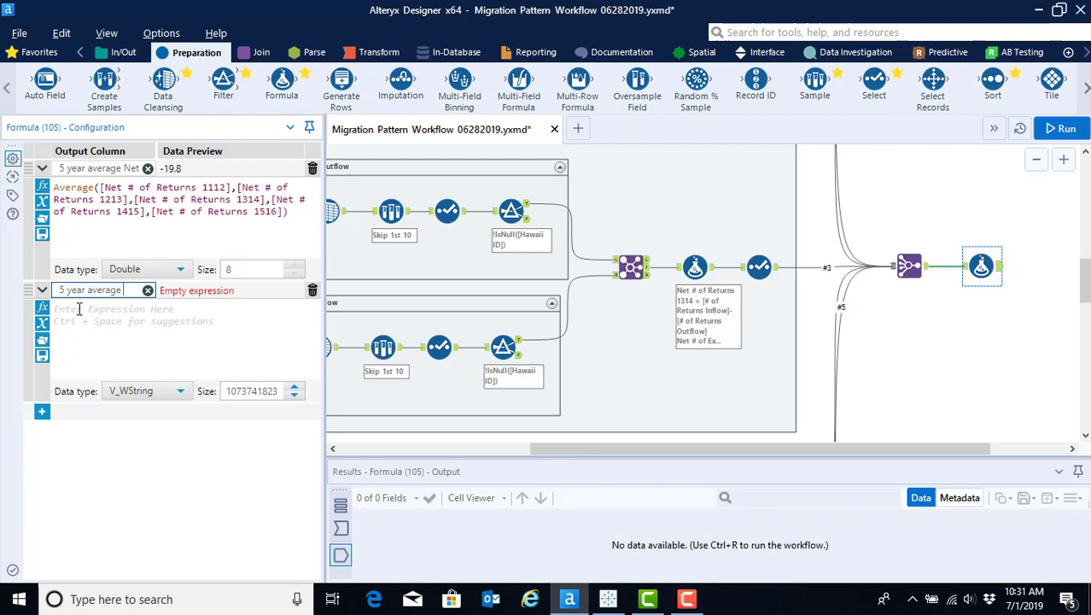
{"action": "key", "text": "BackSpace"}
{"action": "key", "text": "BackSpace"}
{"action": "key", "text": "BackSpace"}
{"action": "type", "text": "Net # of Exemptions"}
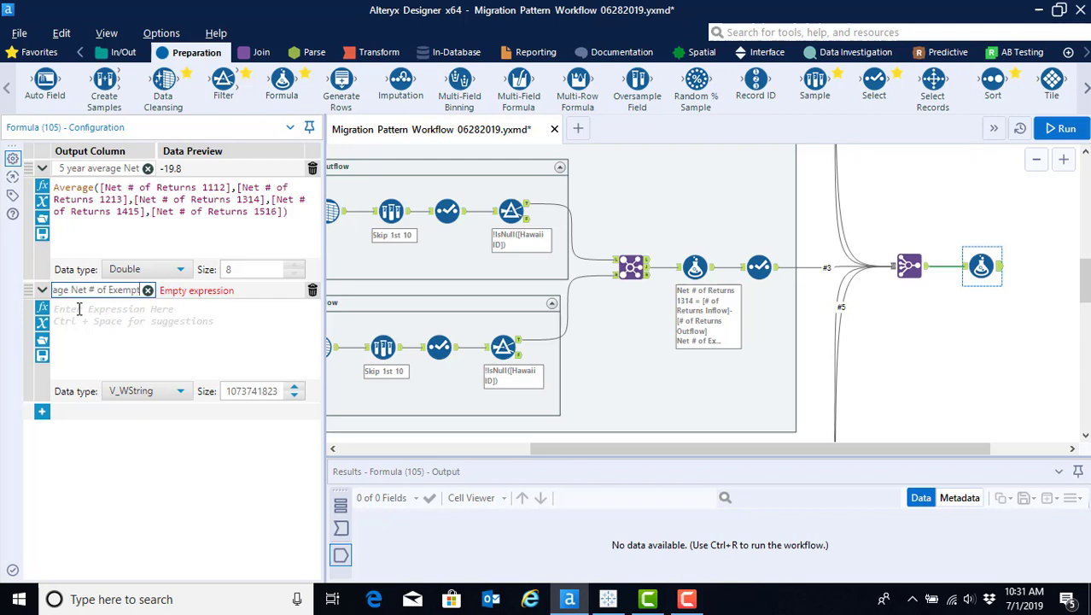
Start an Average expression with Net # of Exemption 1112 and 1213
{"action": "left_click", "coordinate": [78, 309]}
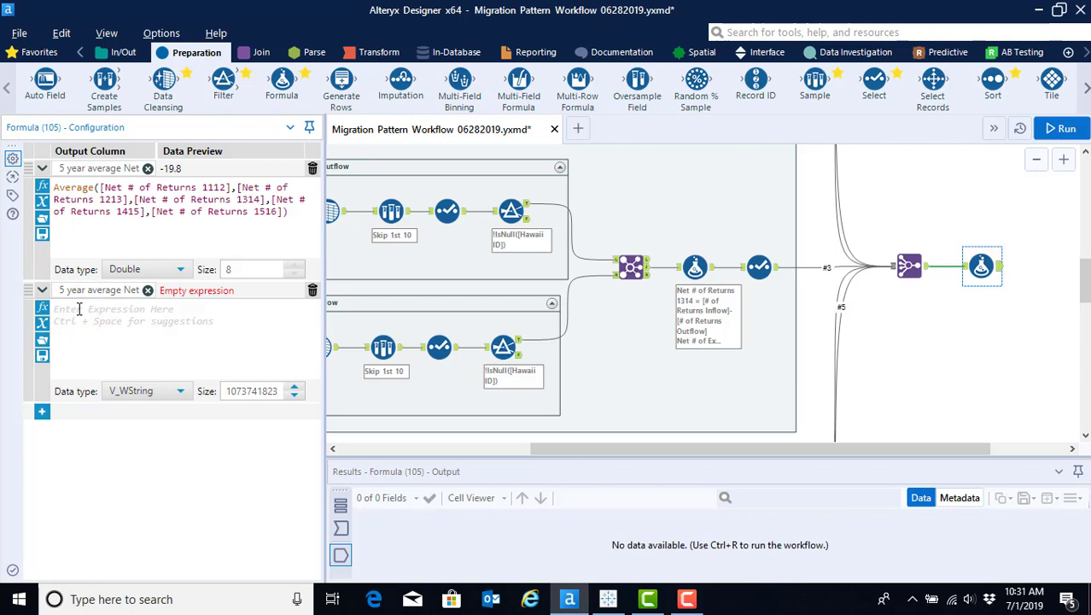
{"action": "type", "text": "avera"}
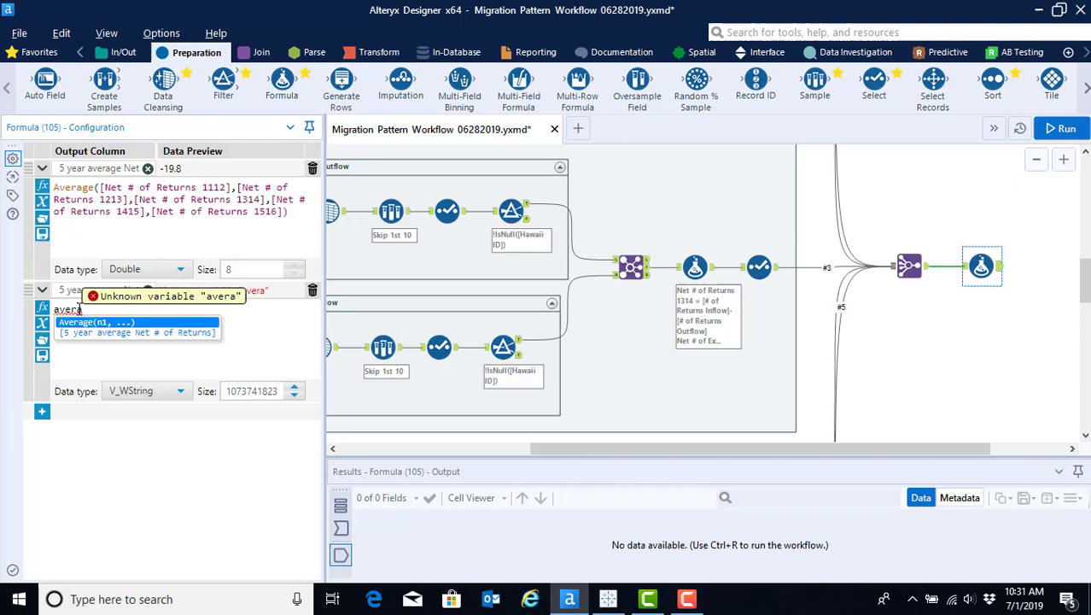
{"action": "left_click", "coordinate": [88, 325]}
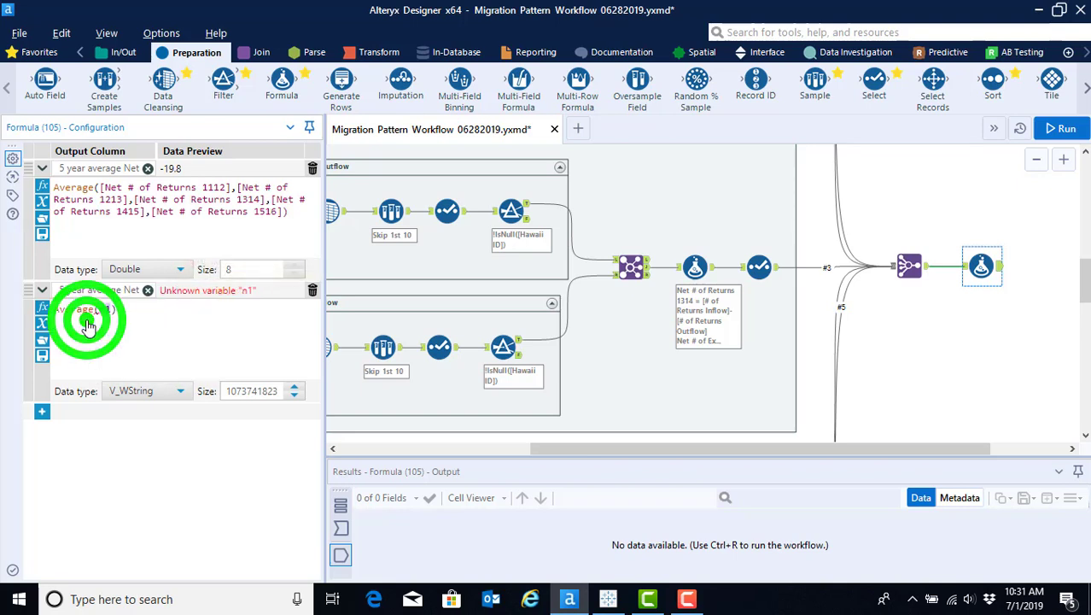
{"action": "type", "text": "["}
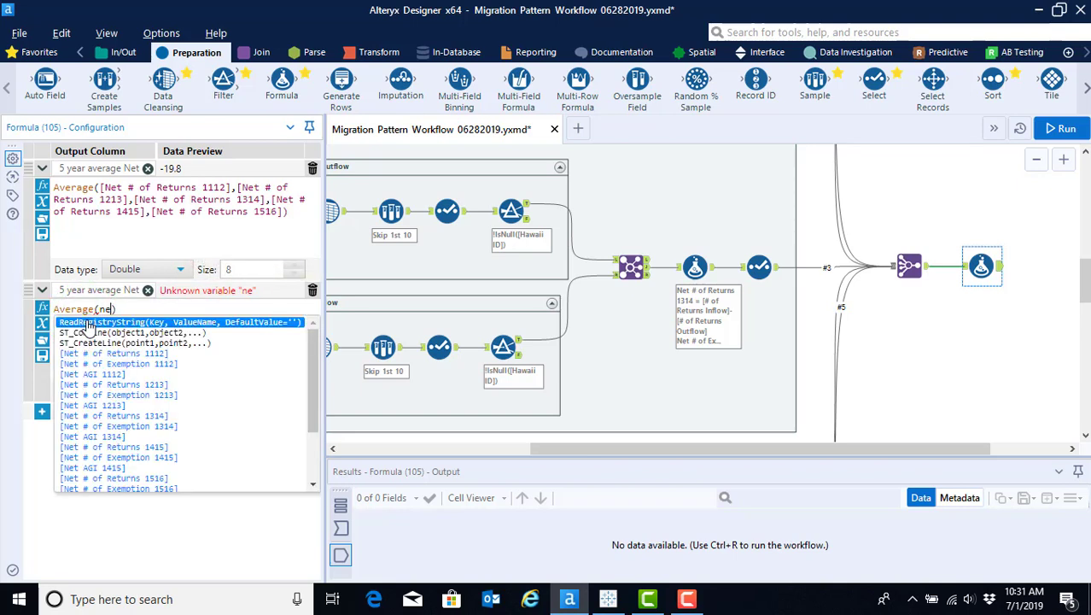
{"action": "key", "text": "Down"}
{"action": "key", "text": "Return"}
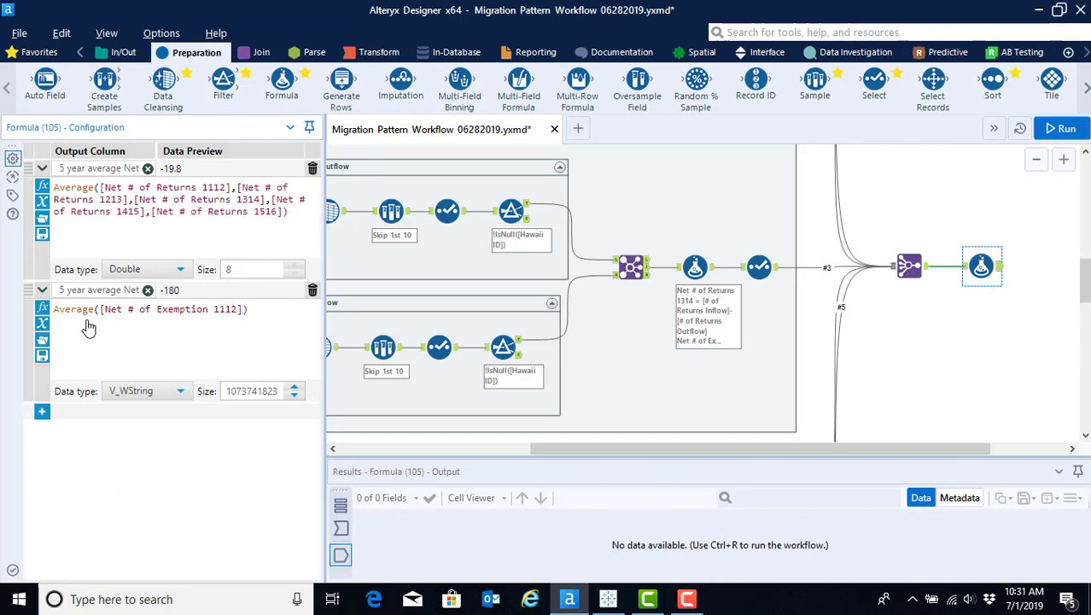
{"action": "type", "text": ",net"}
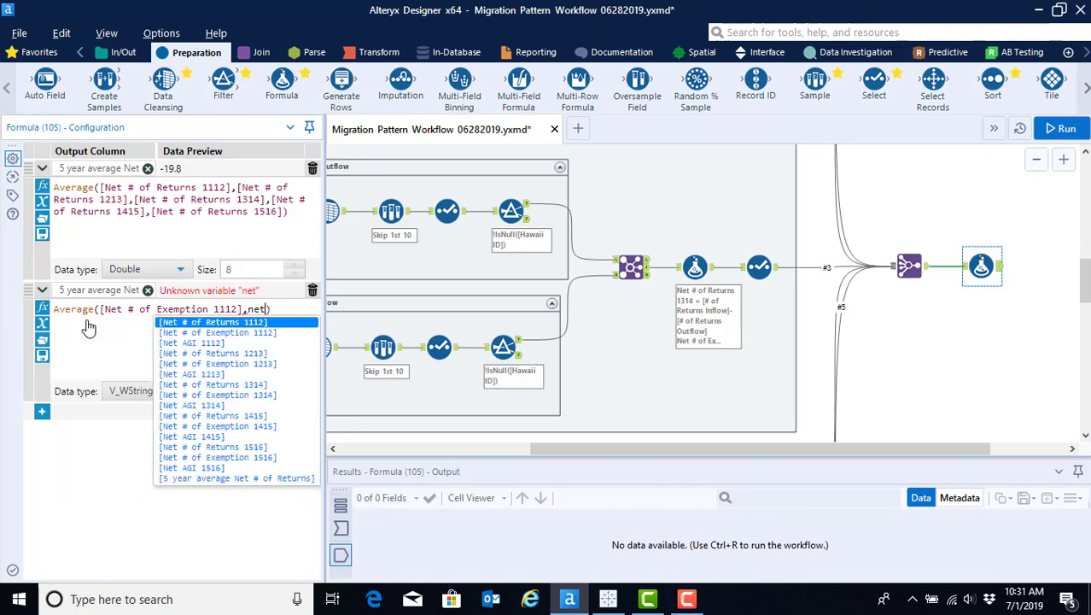
{"action": "key", "text": "Down"}
{"action": "key", "text": "Down"}
{"action": "key", "text": "Down"}
{"action": "key", "text": "Down"}
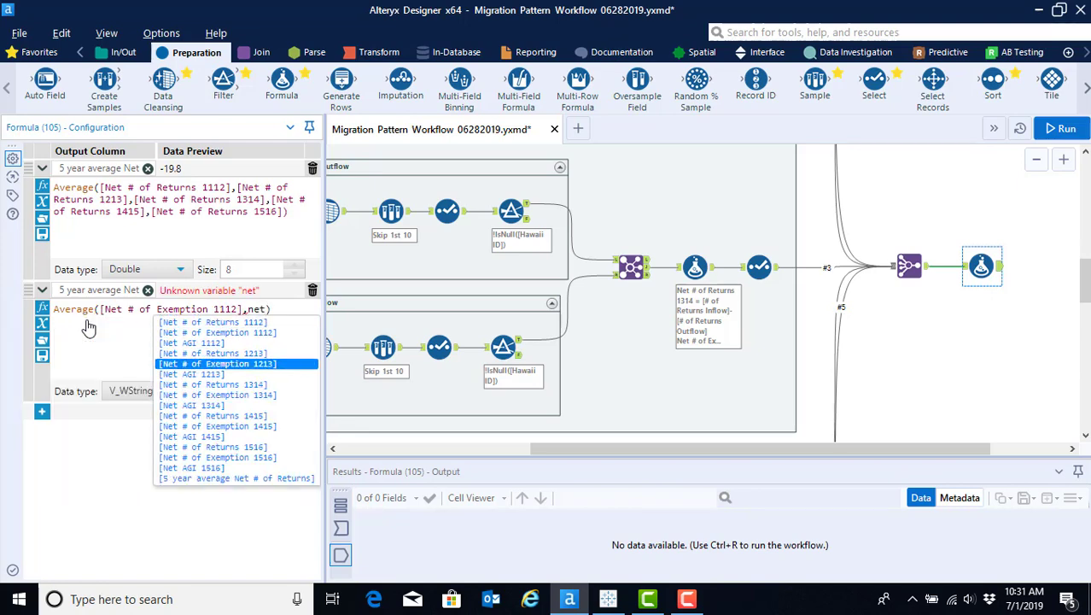
{"action": "key", "text": "Return"}
Add Net # of Exemption 1314, 1415 and 1516 to complete the Average
{"action": "type", "text": ","}
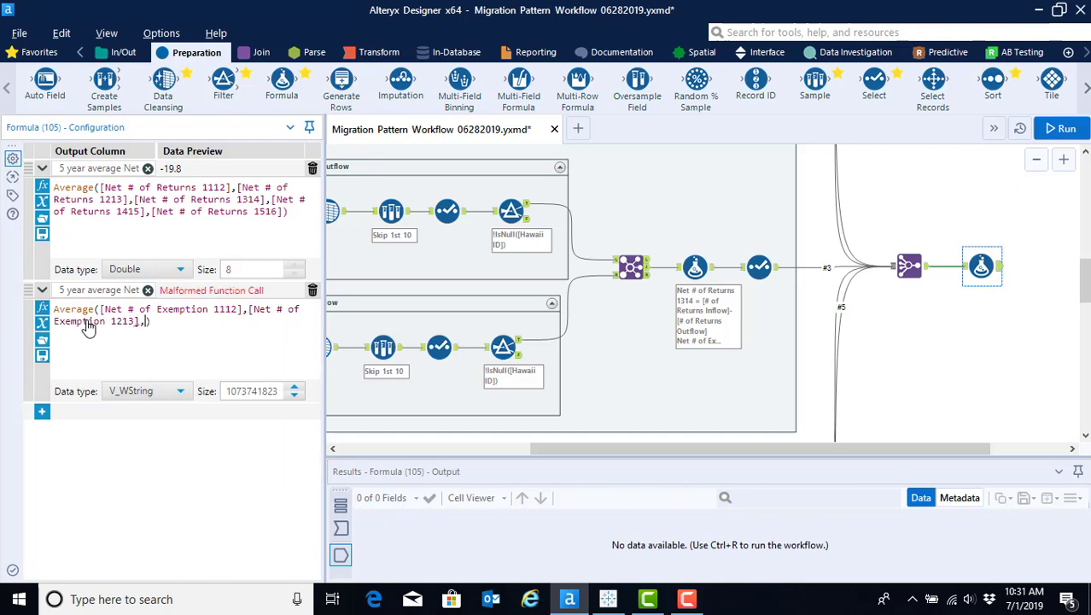
{"action": "type", "text": "net"}
{"action": "key", "text": "Down"}
{"action": "key", "text": "Down"}
{"action": "key", "text": "Down"}
{"action": "key", "text": "Down"}
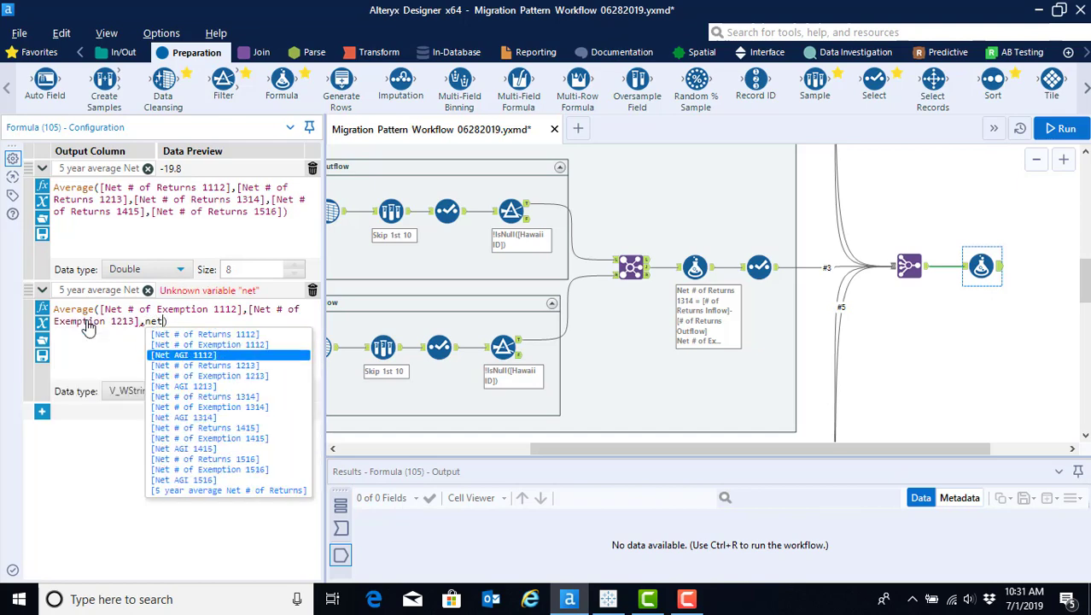
{"action": "key", "text": "Down"}
{"action": "key", "text": "Down"}
{"action": "key", "text": "Down"}
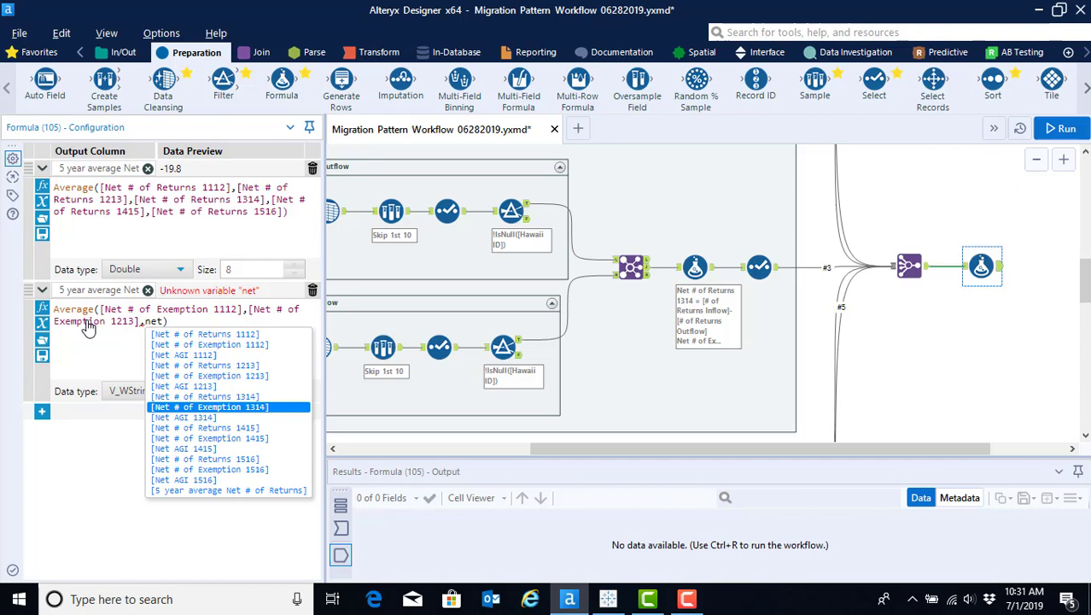
{"action": "key", "text": "Return"}
{"action": "type", "text": ","}
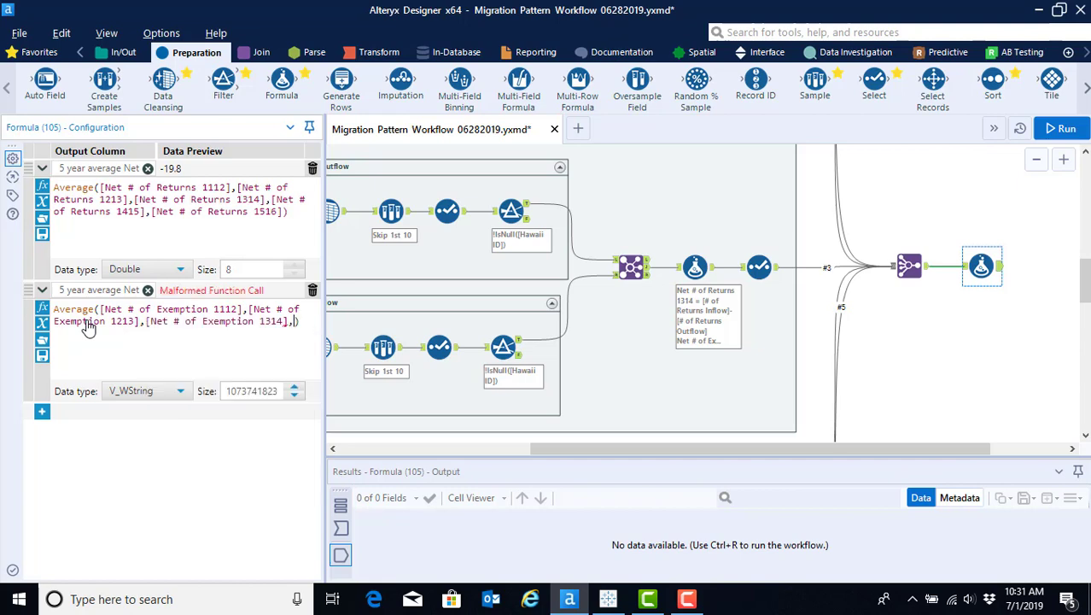
{"action": "type", "text": "net"}
{"action": "key", "text": "Down"}
{"action": "key", "text": "Down"}
{"action": "key", "text": "Down"}
{"action": "key", "text": "Down"}
{"action": "key", "text": "Down"}
{"action": "key", "text": "Down"}
{"action": "key", "text": "Down"}
{"action": "key", "text": "Down"}
{"action": "key", "text": "Down"}
{"action": "key", "text": "Down"}
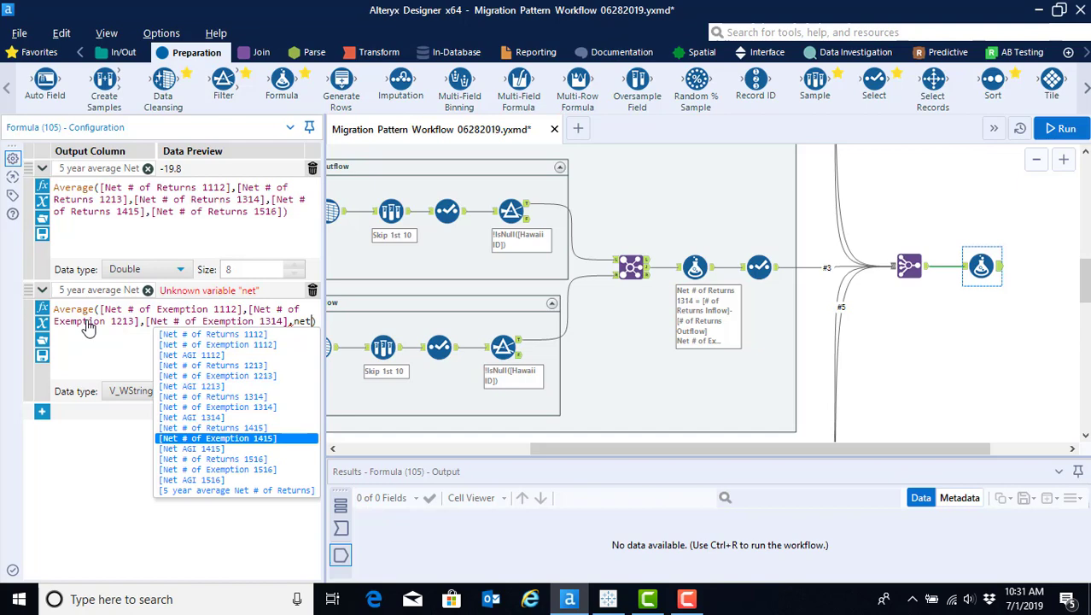
{"action": "key", "text": "Return"}
{"action": "type", "text": ","}
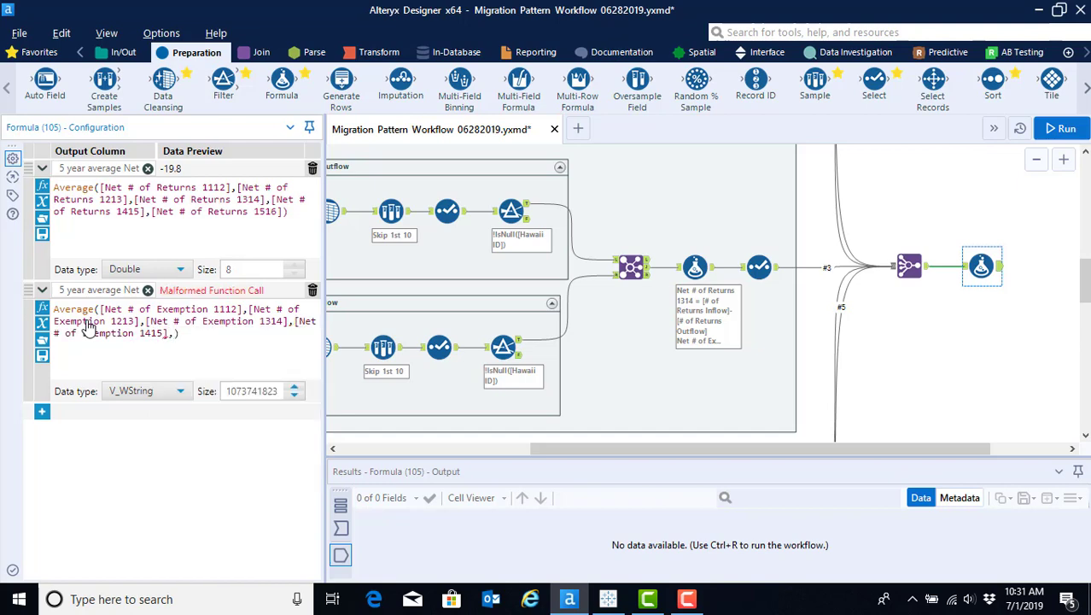
{"action": "type", "text": "net"}
{"action": "key", "text": "Down"}
{"action": "key", "text": "Down"}
{"action": "key", "text": "Down"}
{"action": "key", "text": "Down"}
{"action": "key", "text": "Down"}
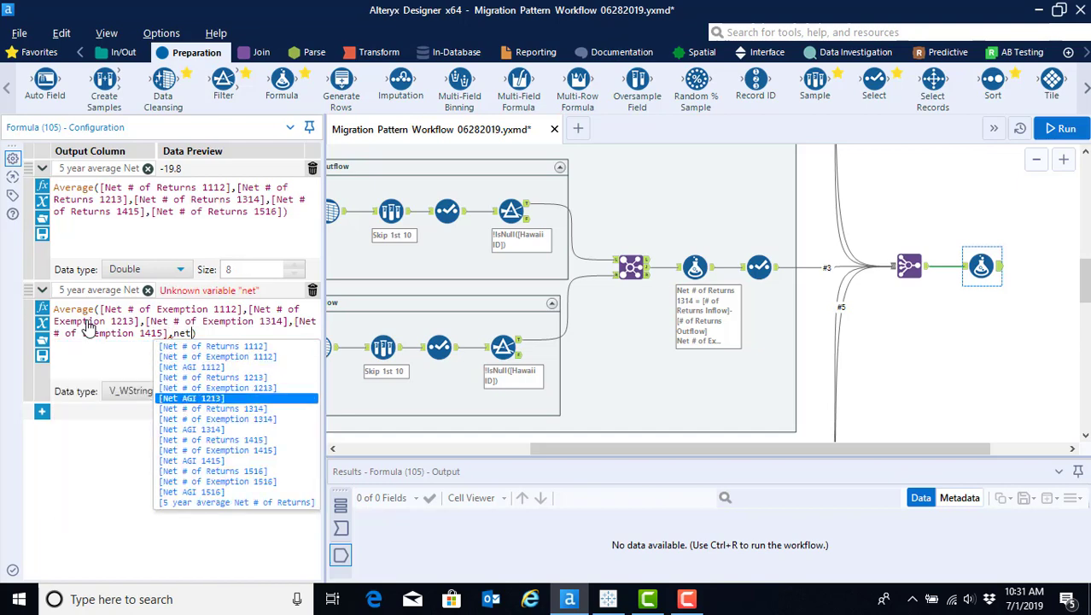
{"action": "key", "text": "Down"}
{"action": "key", "text": "Down"}
{"action": "key", "text": "Down"}
{"action": "key", "text": "Down"}
{"action": "key", "text": "Down"}
{"action": "key", "text": "Down"}
{"action": "key", "text": "Down"}
{"action": "key", "text": "Down"}
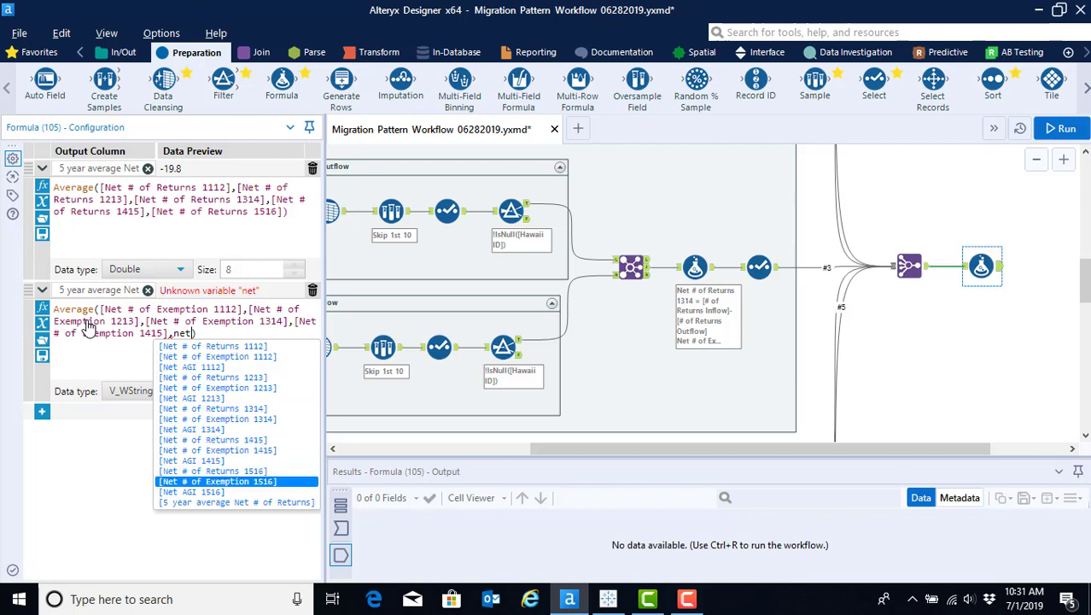
{"action": "key", "text": "Return"}
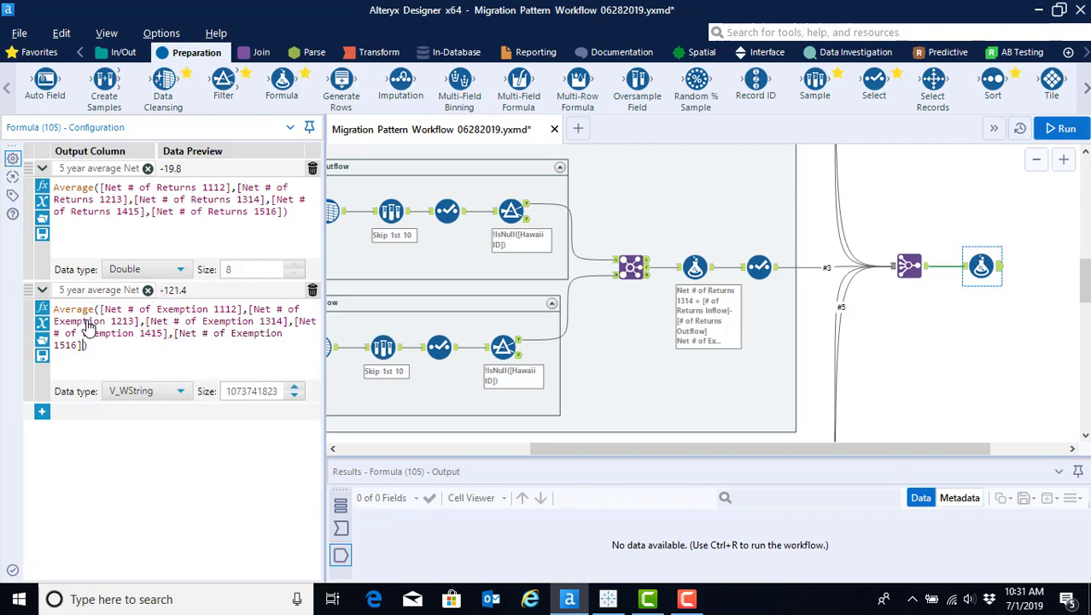
Set the exemptions average column's data type to Double
{"action": "left_click", "coordinate": [180, 390]}
{"action": "scroll", "coordinate": [171, 529], "scroll_direction": "down", "scroll_amount": 3}
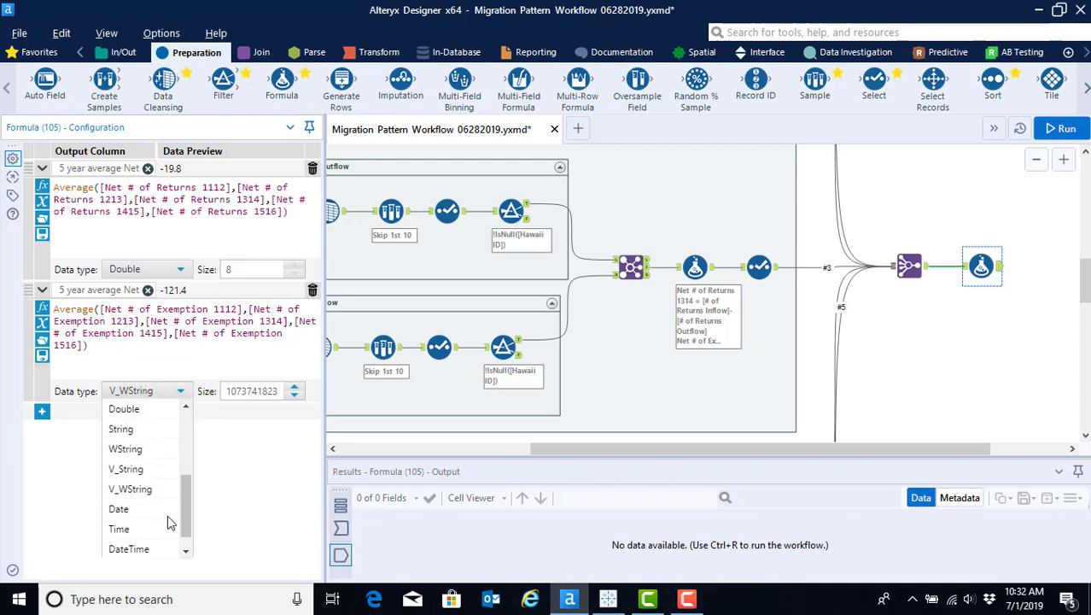
{"action": "left_click", "coordinate": [137, 410]}
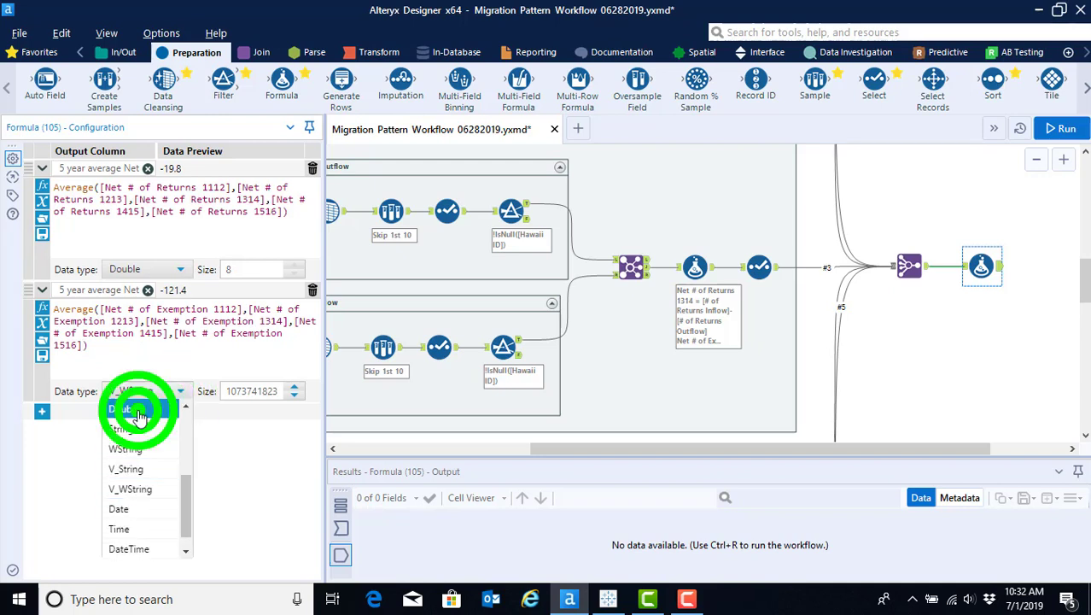
Add a third formula row with a new output column for the Net AGI average
{"action": "left_click", "coordinate": [42, 411]}
{"action": "left_click", "coordinate": [134, 412]}
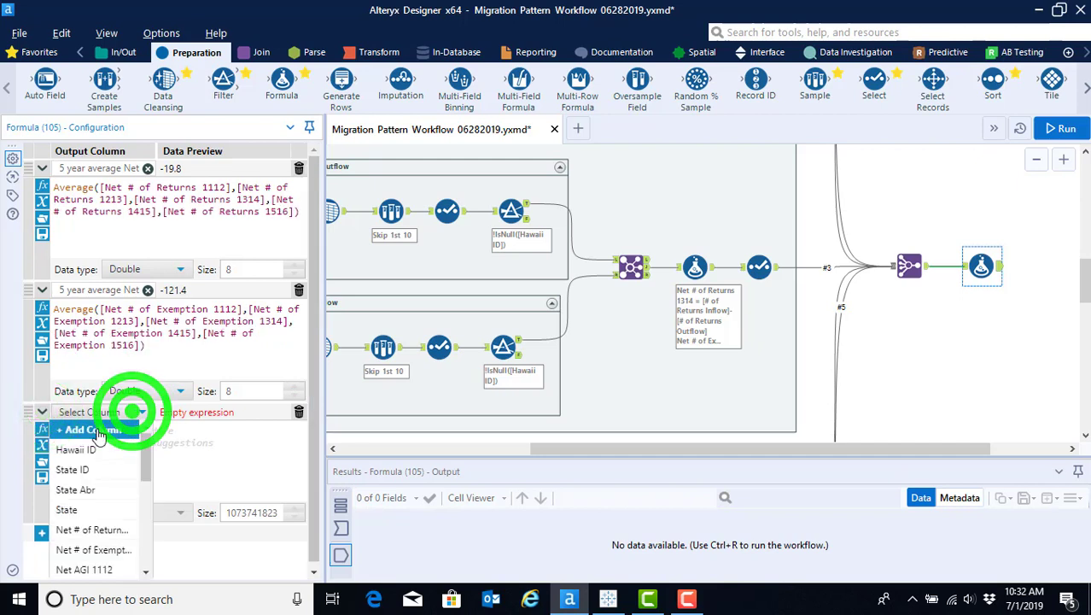
{"action": "left_click", "coordinate": [97, 426]}
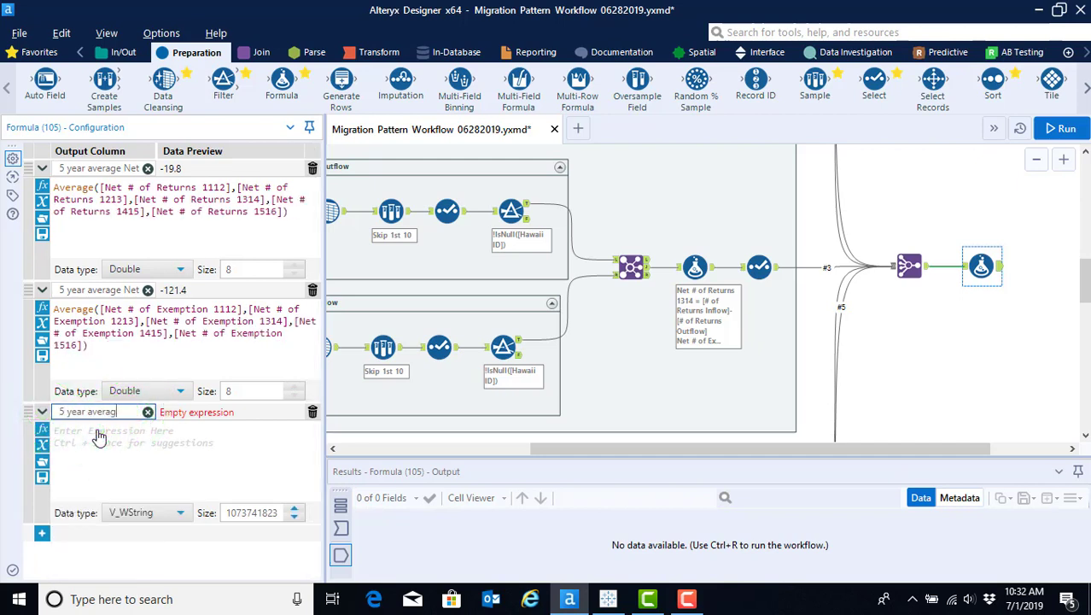
{"action": "type", "text": "et # of"}
{"action": "key", "text": "Return"}
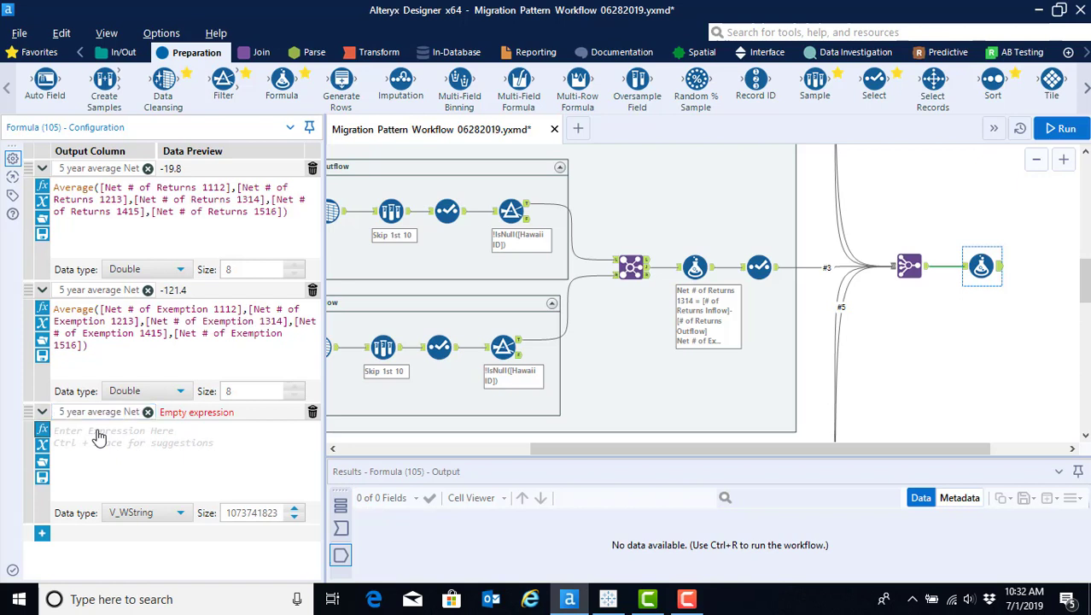
Insert the Math Average function with Net AGI 1112 and Net AGI 1213
{"action": "left_click", "coordinate": [41, 429]}
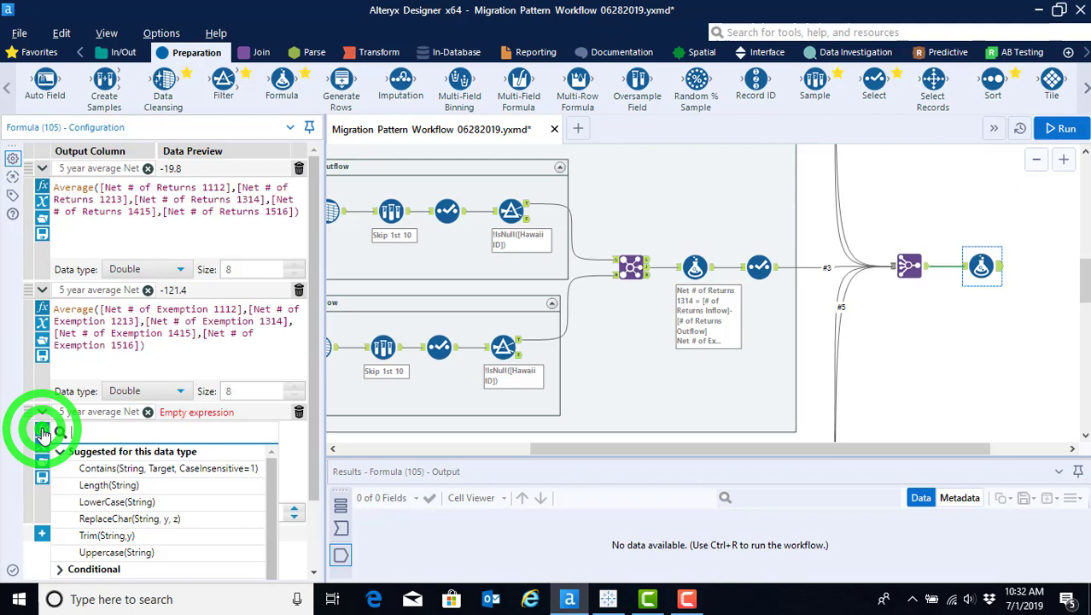
{"action": "scroll", "coordinate": [97, 484], "scroll_direction": "down", "scroll_amount": 3}
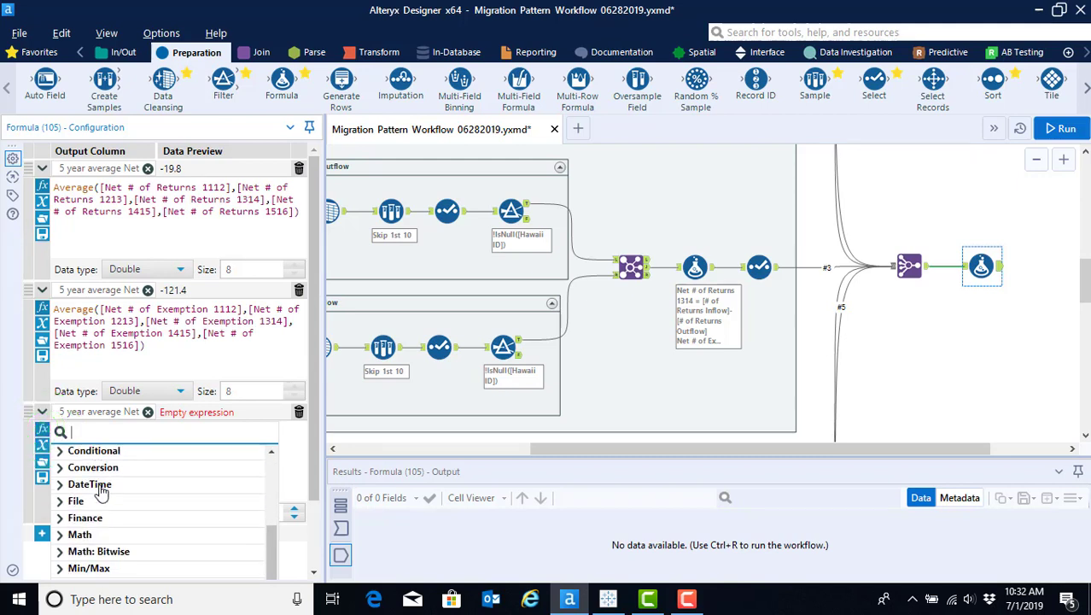
{"action": "left_click", "coordinate": [58, 535]}
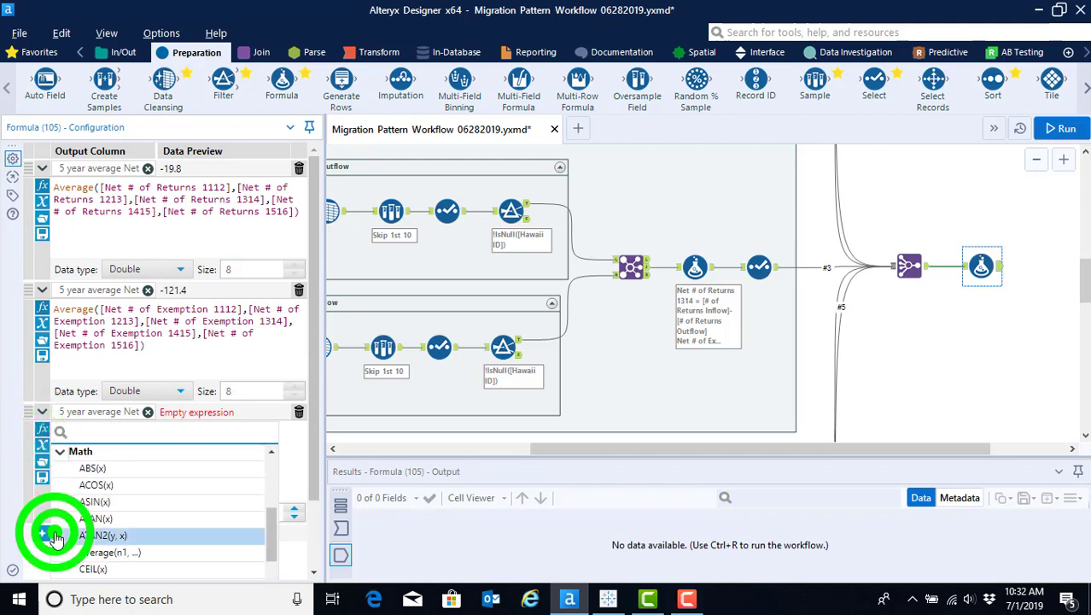
{"action": "left_click", "coordinate": [114, 554]}
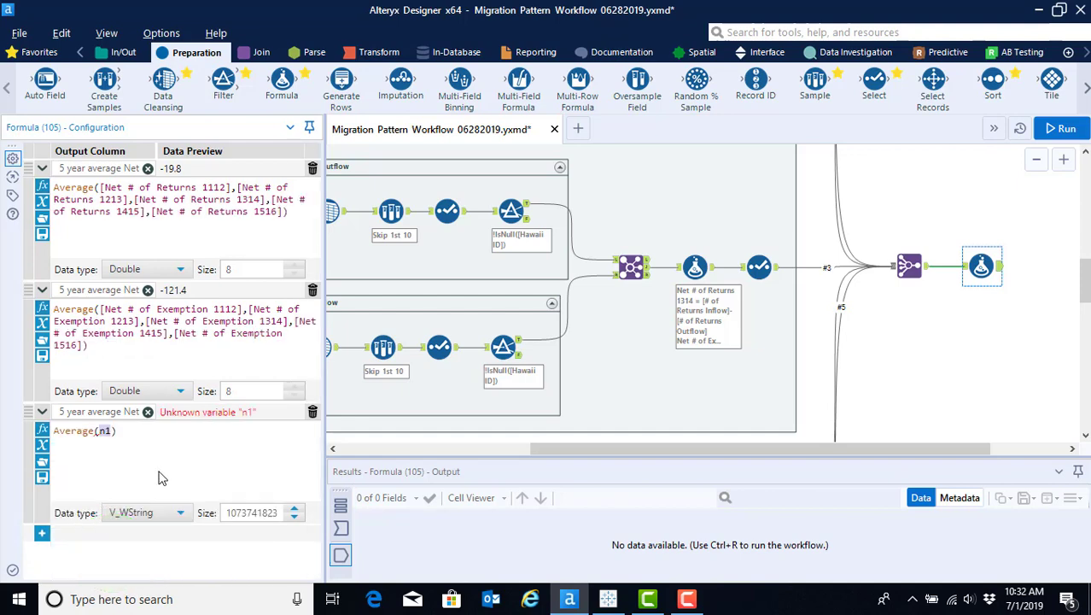
{"action": "type", "text": "net"}
{"action": "key", "text": "Down"}
{"action": "key", "text": "Down"}
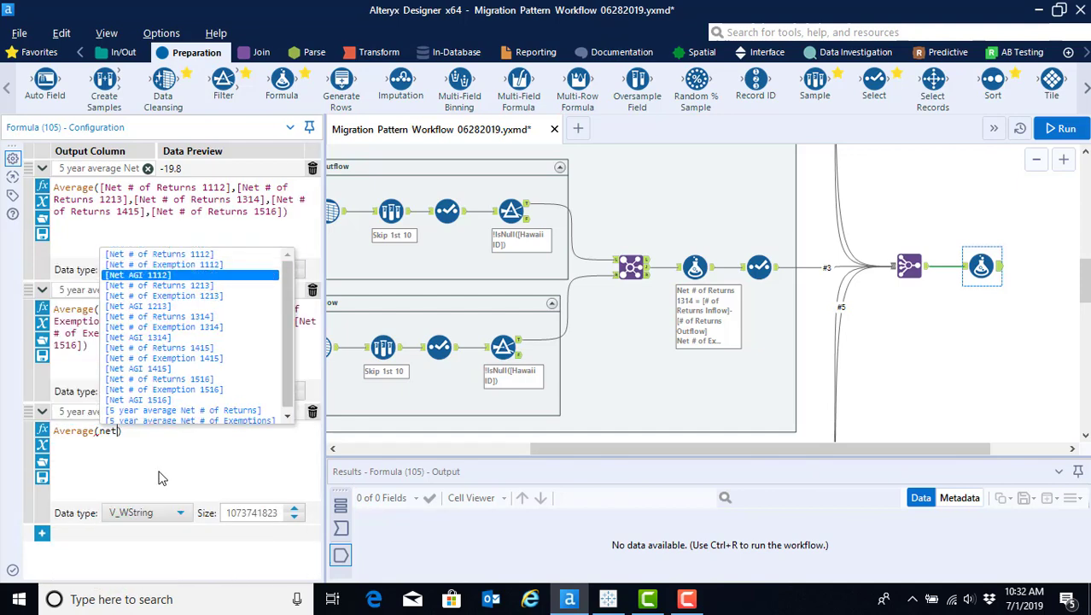
{"action": "key", "text": "Return"}
{"action": "type", "text": ",net"}
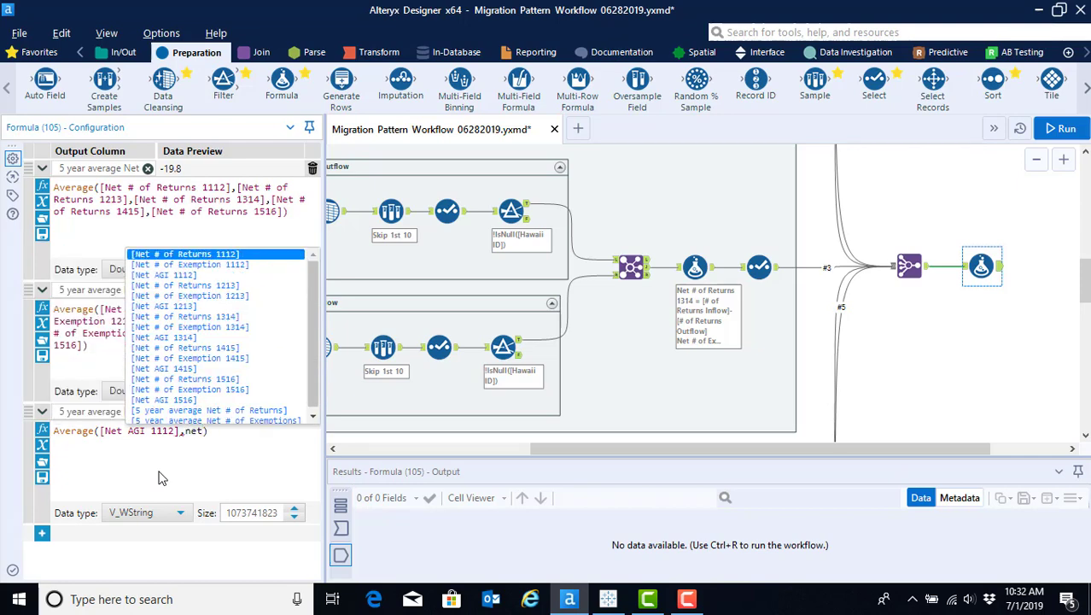
{"action": "key", "text": "Down"}
{"action": "key", "text": "Down"}
{"action": "key", "text": "Down"}
{"action": "key", "text": "Down"}
{"action": "key", "text": "Down"}
{"action": "key", "text": "Return"}
Close the Average and add Net AGI 1314, 1415 and 1516 inside it
{"action": "type", "text": "n"}
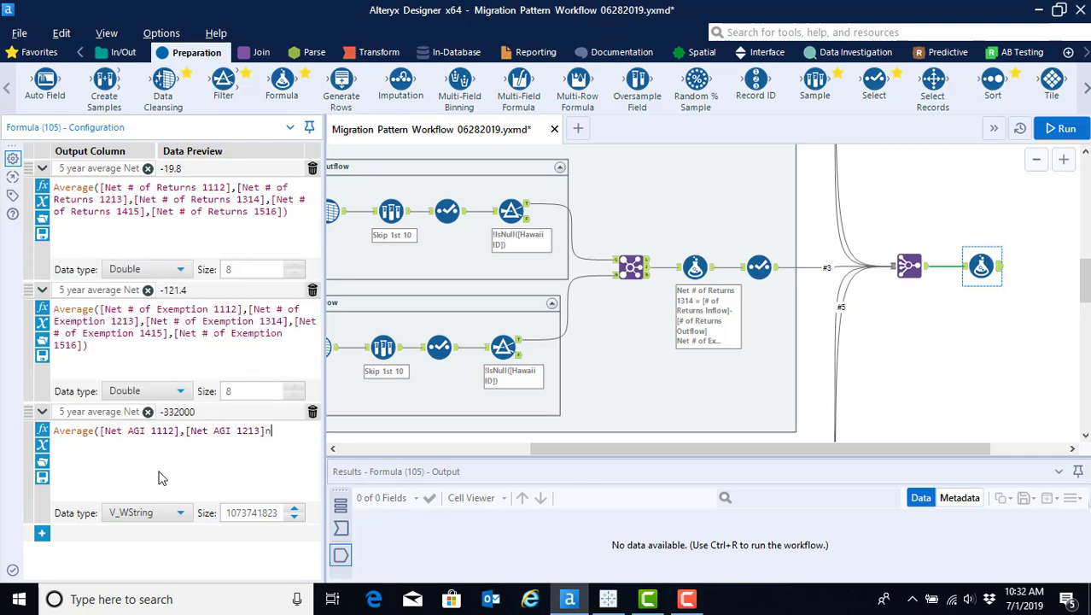
{"action": "key", "text": "BackSpace"}
{"action": "type", "text": ")"}
{"action": "key", "text": "Left"}
{"action": "type", "text": ",net"}
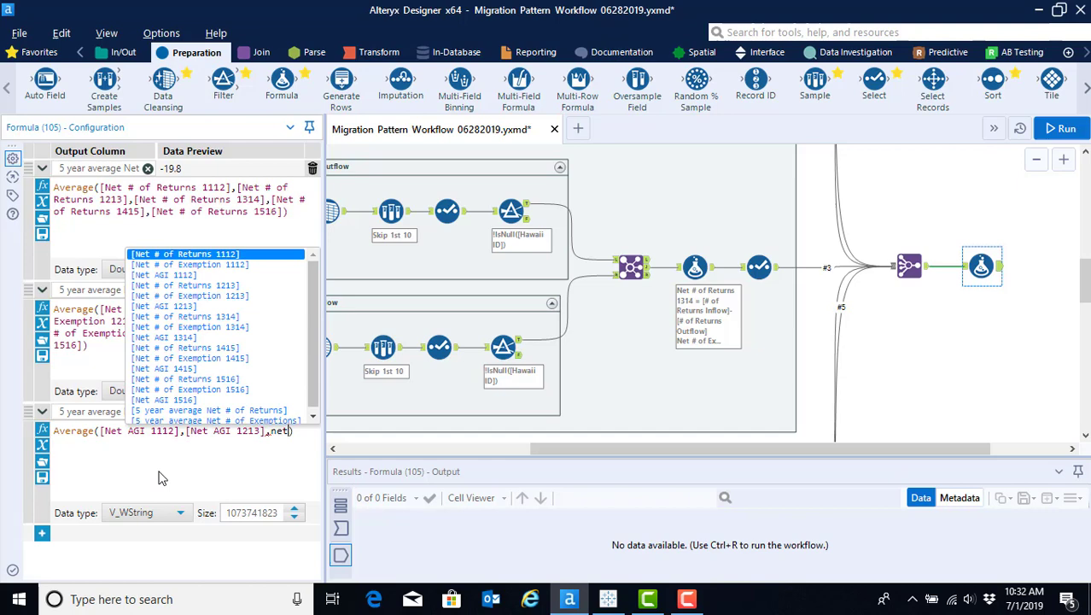
{"action": "key", "text": "Down"}
{"action": "key", "text": "Down"}
{"action": "key", "text": "Down"}
{"action": "key", "text": "Down"}
{"action": "key", "text": "Down"}
{"action": "key", "text": "Down"}
{"action": "key", "text": "Down"}
{"action": "key", "text": "Down"}
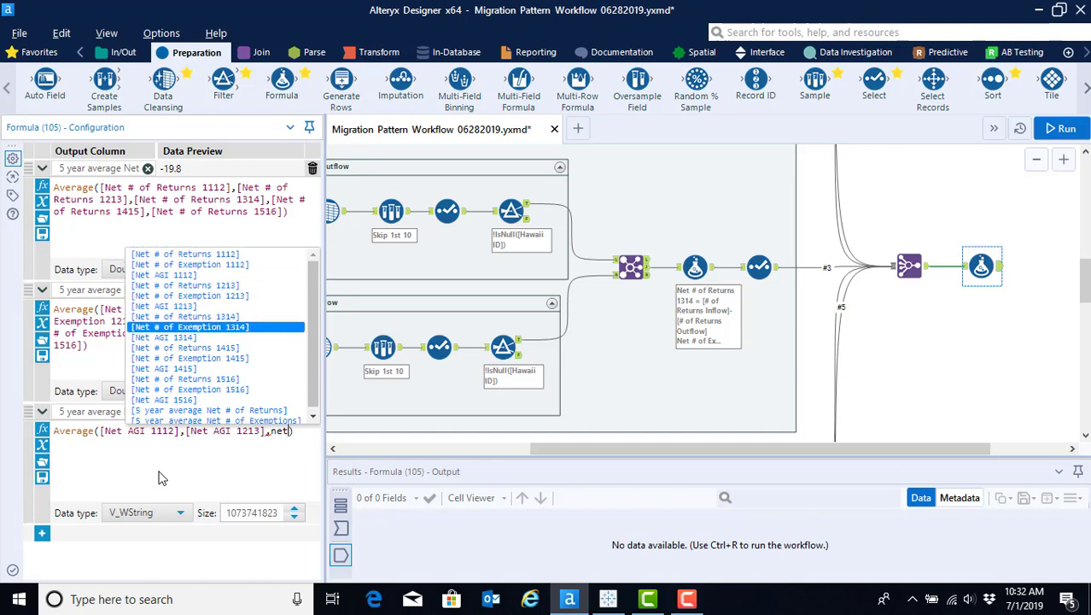
{"action": "key", "text": "Return"}
{"action": "type", "text": ",net"}
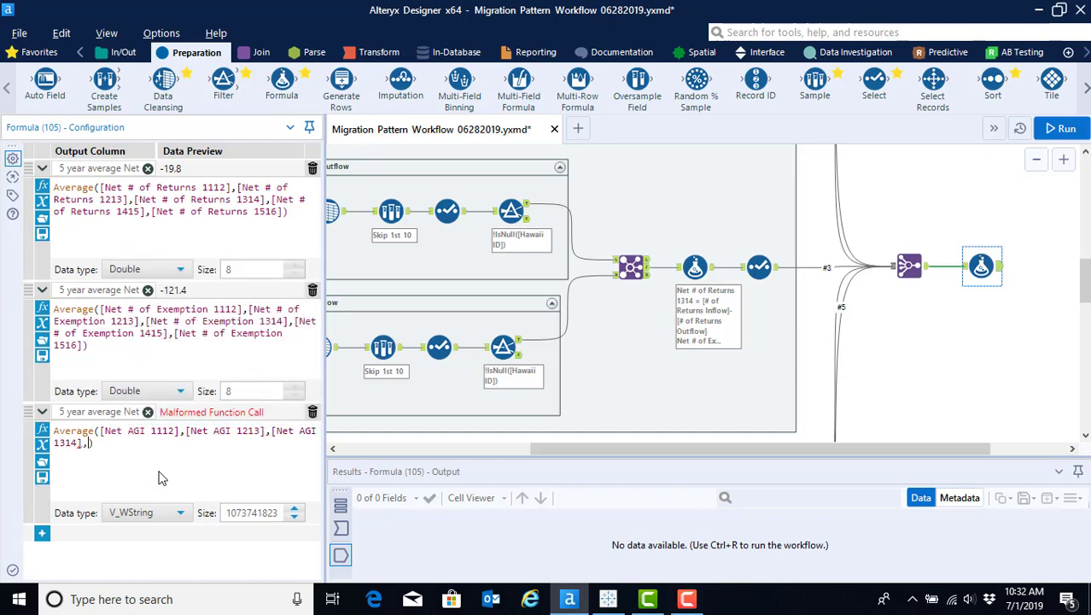
{"action": "key", "text": "Down"}
{"action": "key", "text": "Down"}
{"action": "key", "text": "Down"}
{"action": "key", "text": "Down"}
{"action": "key", "text": "Down"}
{"action": "key", "text": "Down"}
{"action": "key", "text": "Down"}
{"action": "key", "text": "Down"}
{"action": "key", "text": "Down"}
{"action": "key", "text": "Down"}
{"action": "key", "text": "Down"}
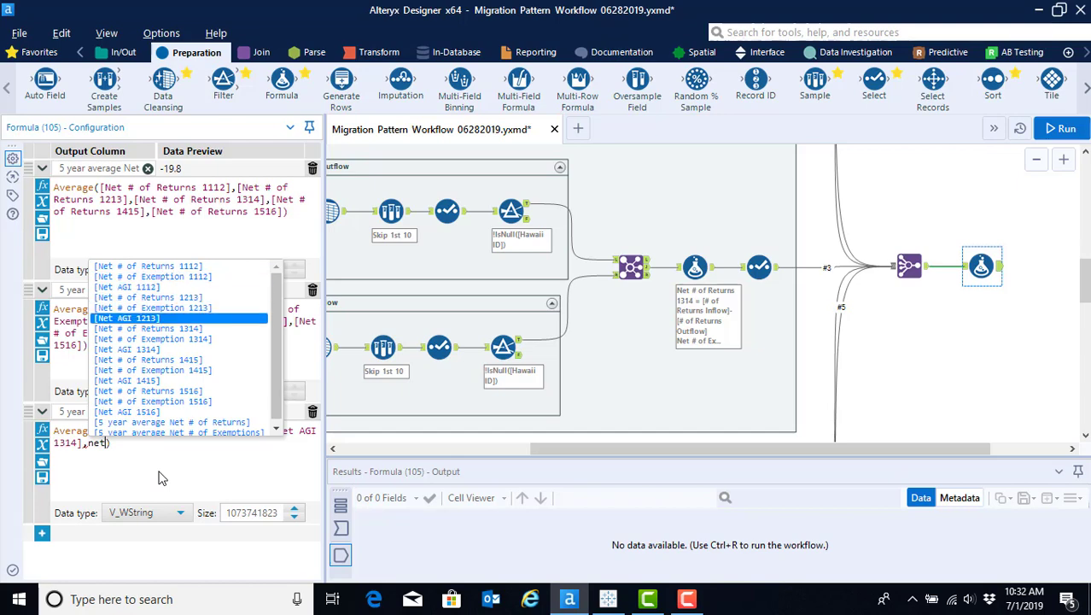
{"action": "key", "text": "Return"}
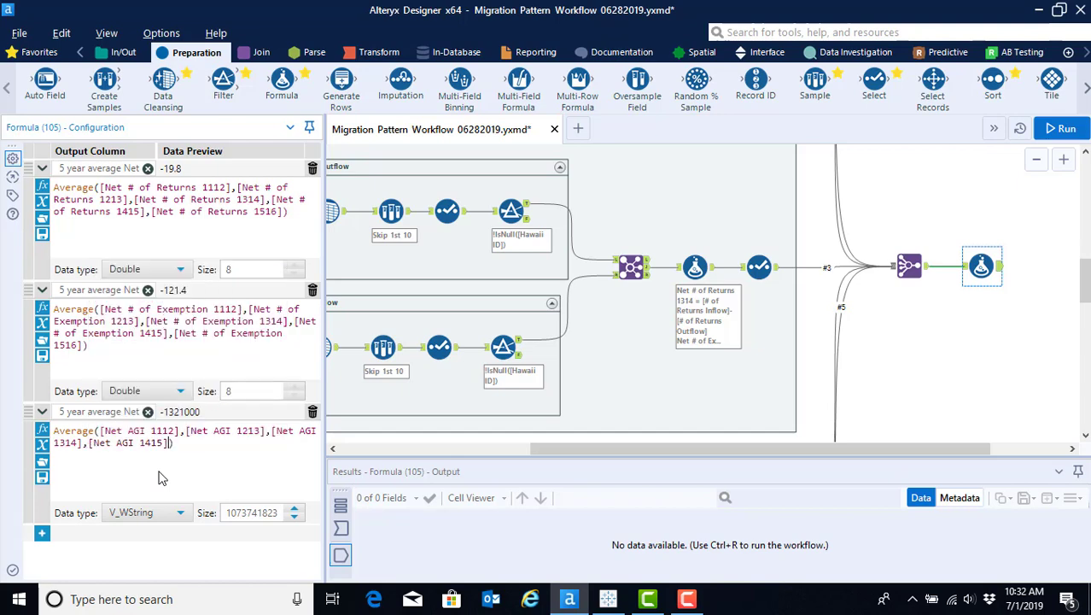
{"action": "type", "text": ",net"}
{"action": "key", "text": "Down"}
{"action": "key", "text": "Down"}
{"action": "key", "text": "Down"}
{"action": "key", "text": "Down"}
{"action": "key", "text": "Down"}
{"action": "key", "text": "Down"}
{"action": "key", "text": "Down"}
{"action": "key", "text": "Down"}
{"action": "key", "text": "Down"}
{"action": "key", "text": "Down"}
{"action": "key", "text": "Down"}
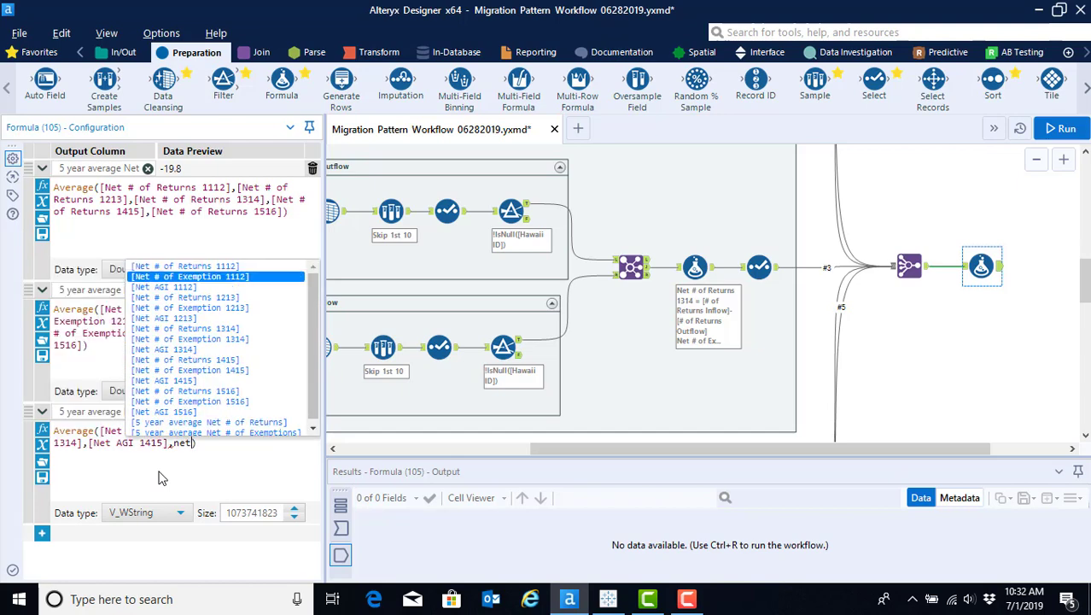
{"action": "key", "text": "Down"}
{"action": "key", "text": "Down"}
{"action": "key", "text": "Down"}
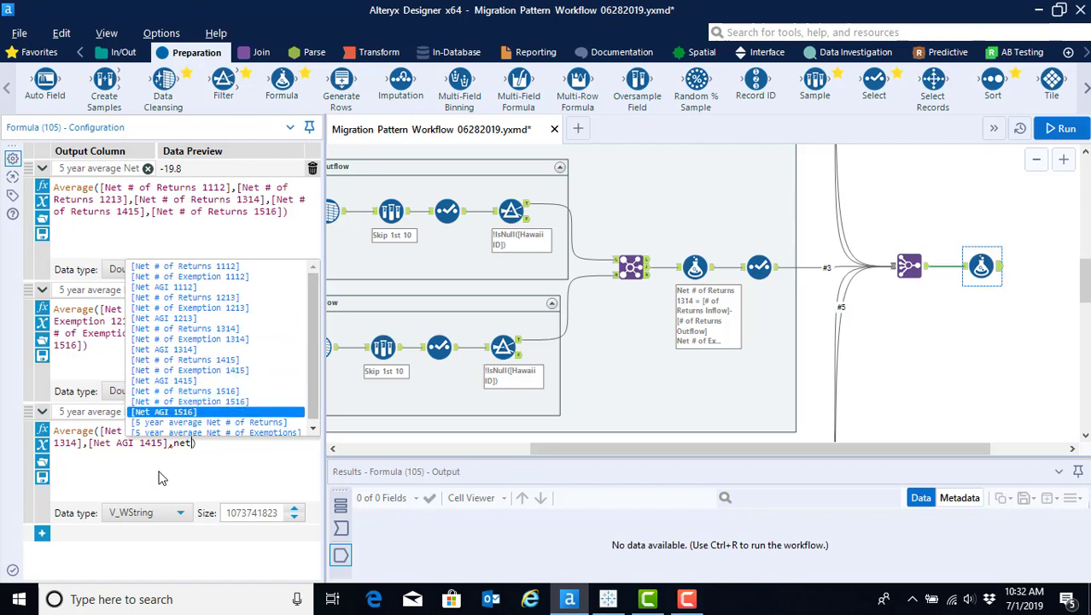
{"action": "key", "text": "Return"}
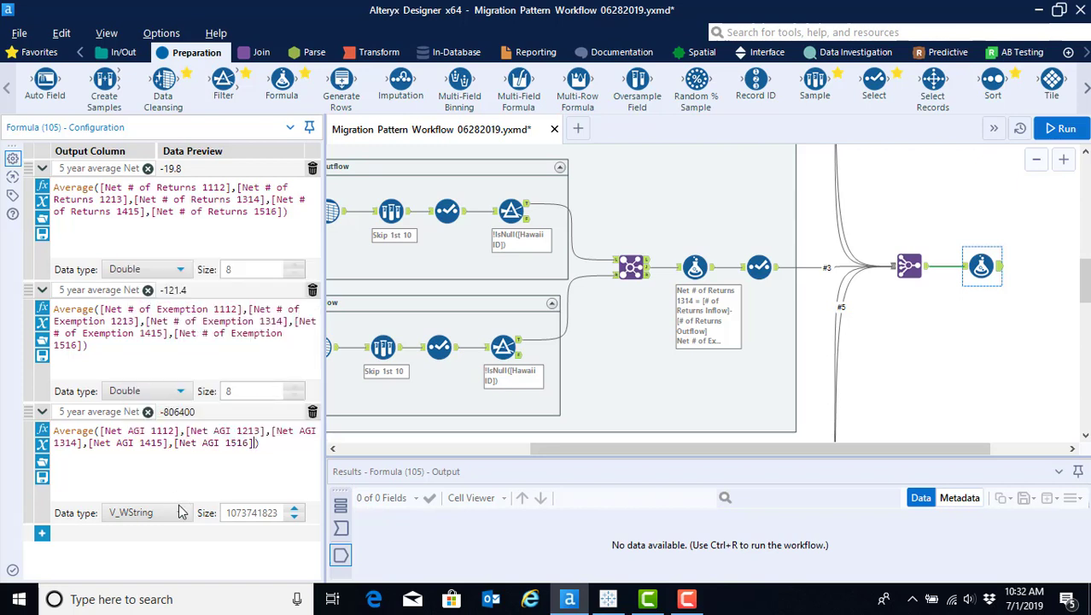
Set the AGI average column's data type to Double
{"action": "left_click", "coordinate": [179, 512]}
{"action": "scroll", "coordinate": [141, 419], "scroll_direction": "down", "scroll_amount": 2}
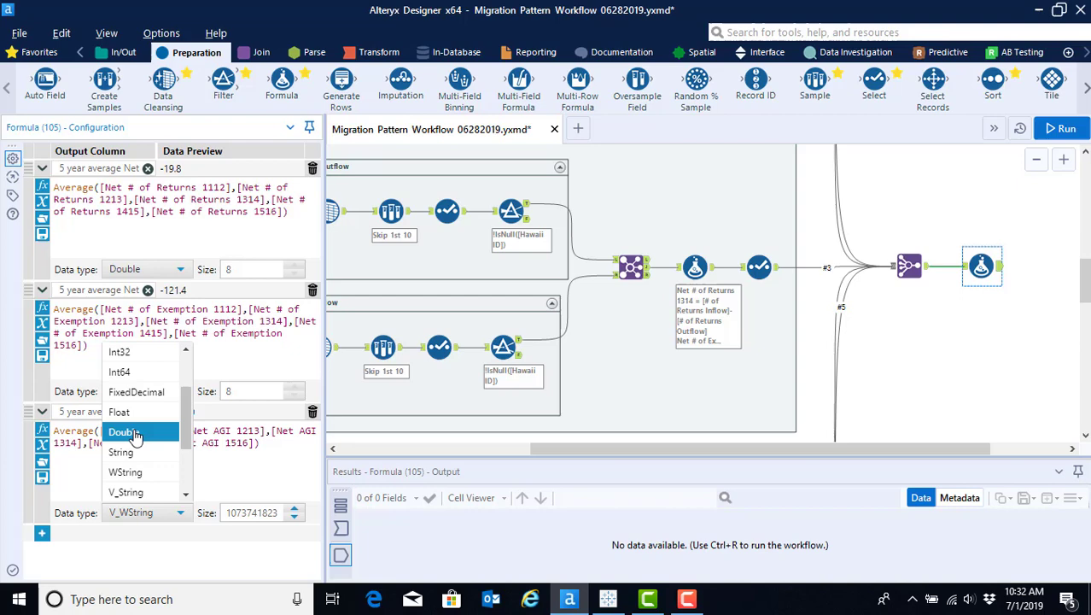
{"action": "left_click", "coordinate": [135, 435]}
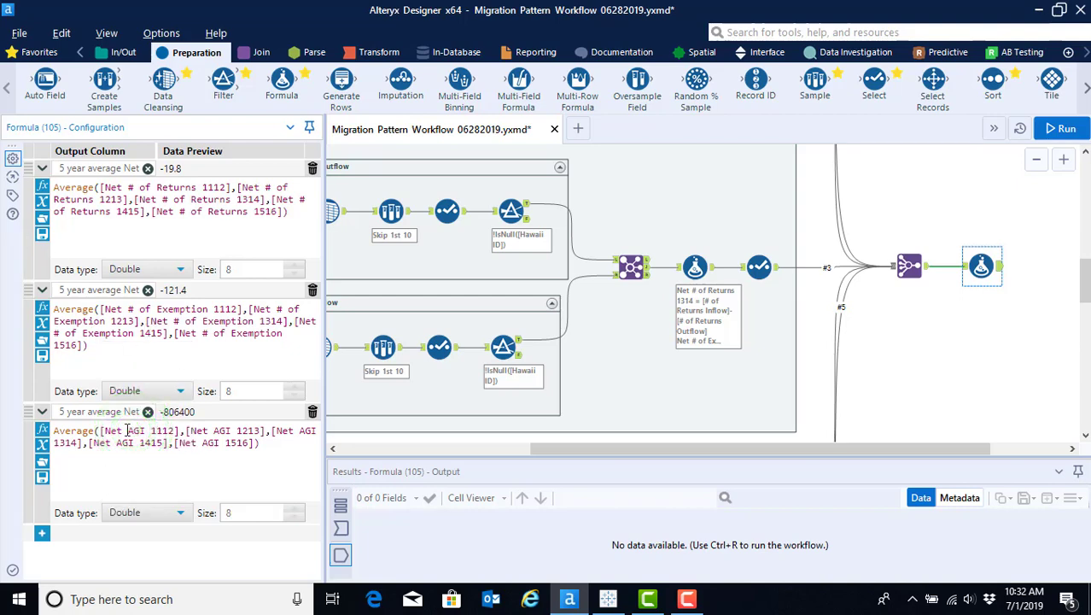
Run the workflow and check the Formula output's three 5-year average columns across 51 records
{"action": "left_click", "coordinate": [1061, 128]}
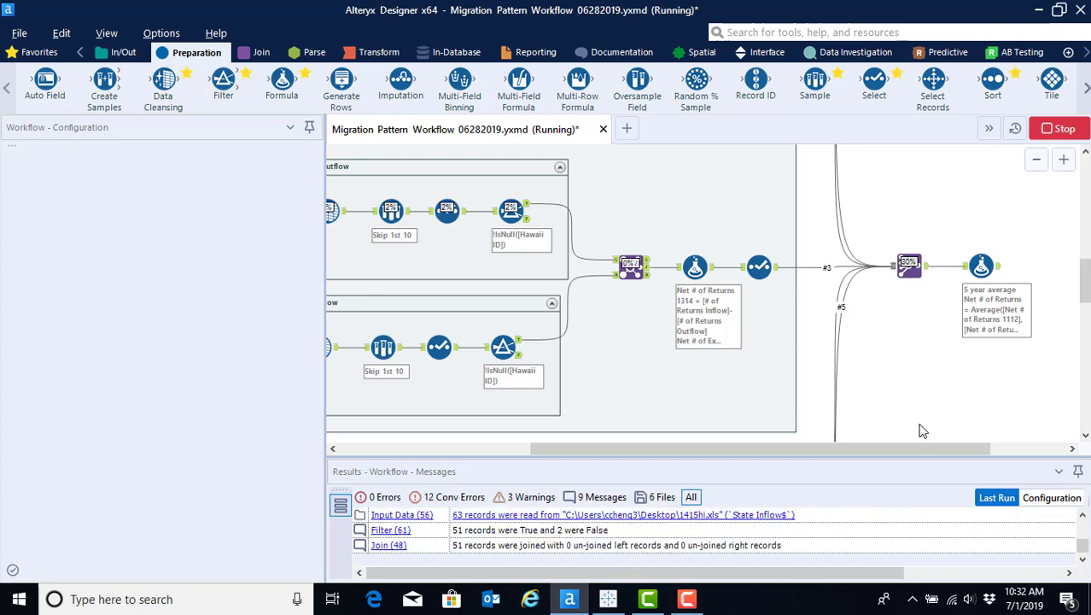
{"action": "left_click", "coordinate": [981, 266]}
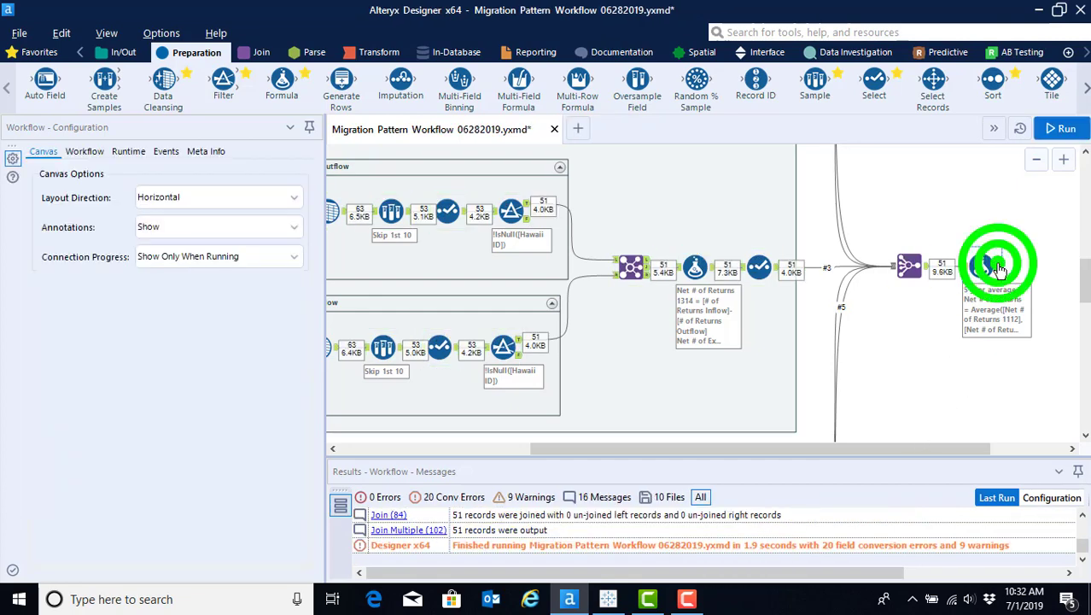
{"action": "left_click_drag", "start_coordinate": [474, 573], "coordinate": [1029, 590]}
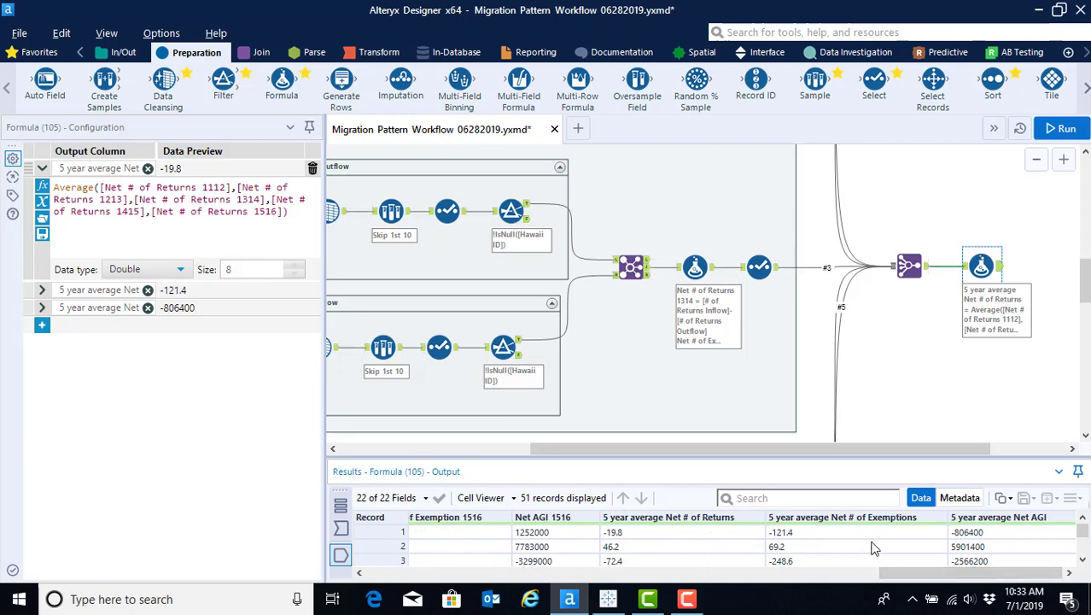
{"action": "mouse_move", "coordinate": [1084, 531]}
{"action": "left_mouse_down"}
{"action": "mouse_move", "coordinate": [1083, 550]}
{"action": "mouse_move", "coordinate": [1083, 522]}
{"action": "left_mouse_up"}
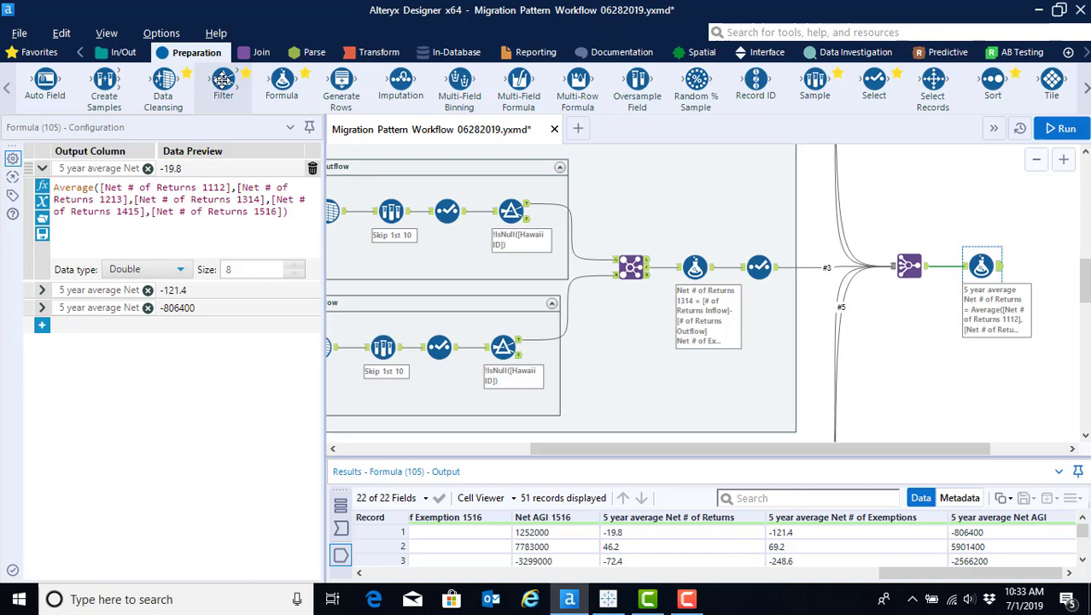
Add a Filter after the Formula with State Abr Does not equal dc
{"action": "left_click_drag", "start_coordinate": [223, 79], "coordinate": [1045, 267]}
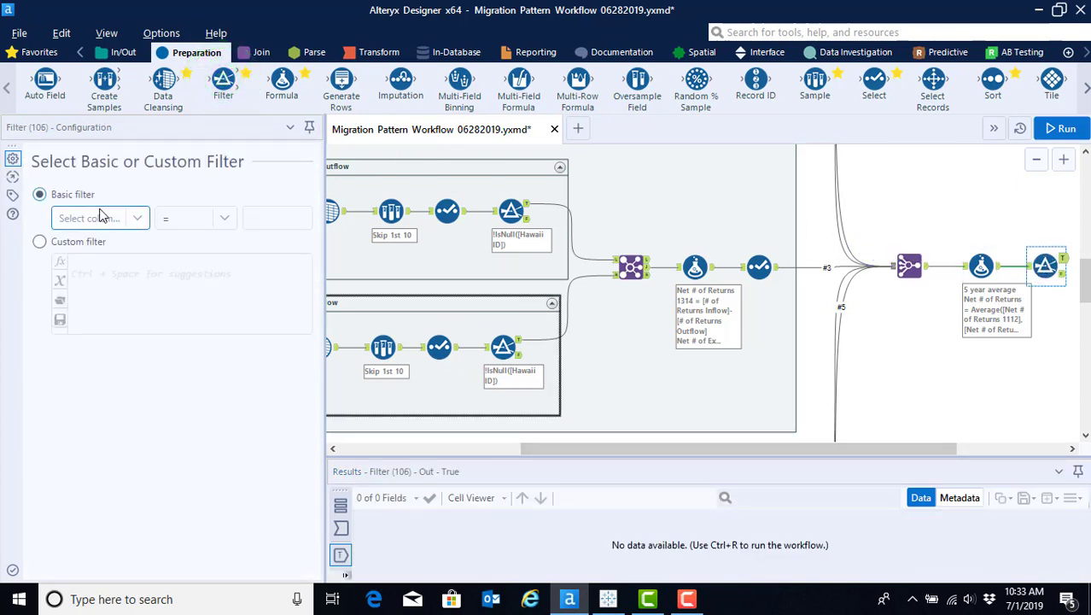
{"action": "left_click", "coordinate": [138, 219]}
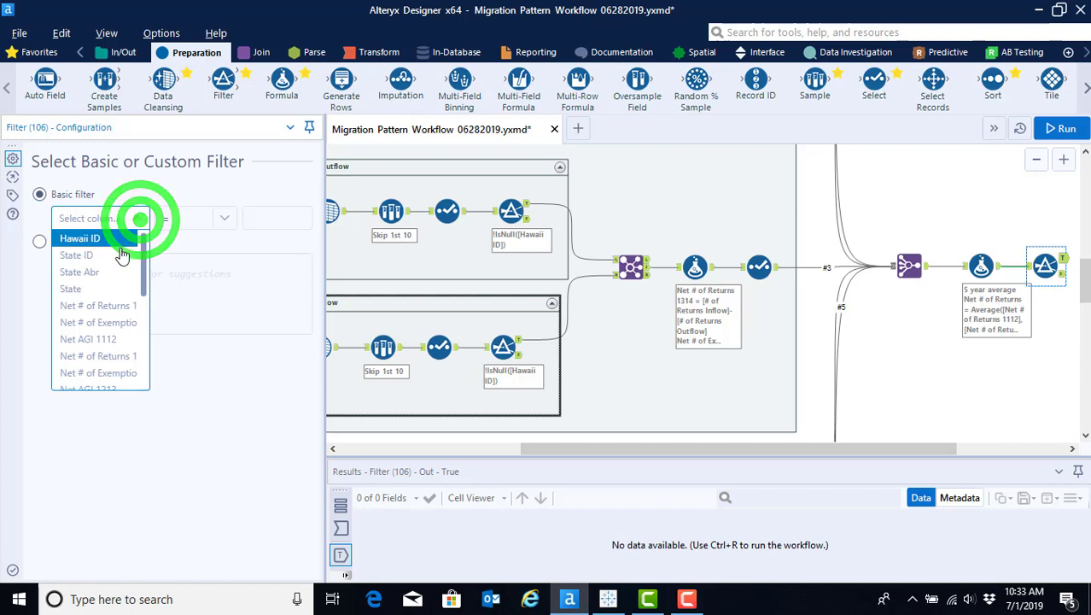
{"action": "left_click", "coordinate": [109, 271]}
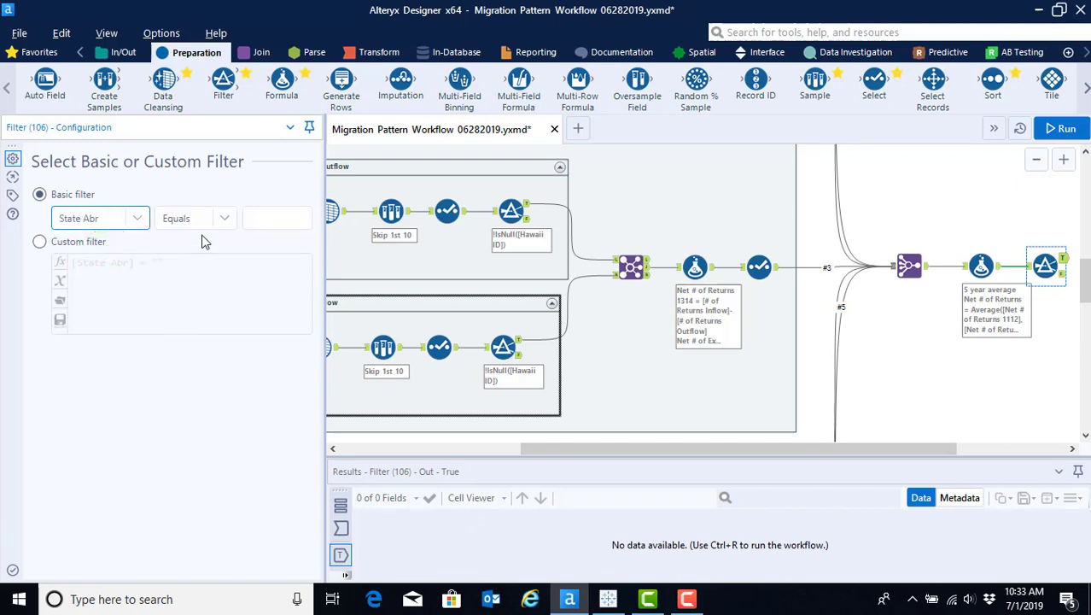
{"action": "left_click", "coordinate": [224, 220]}
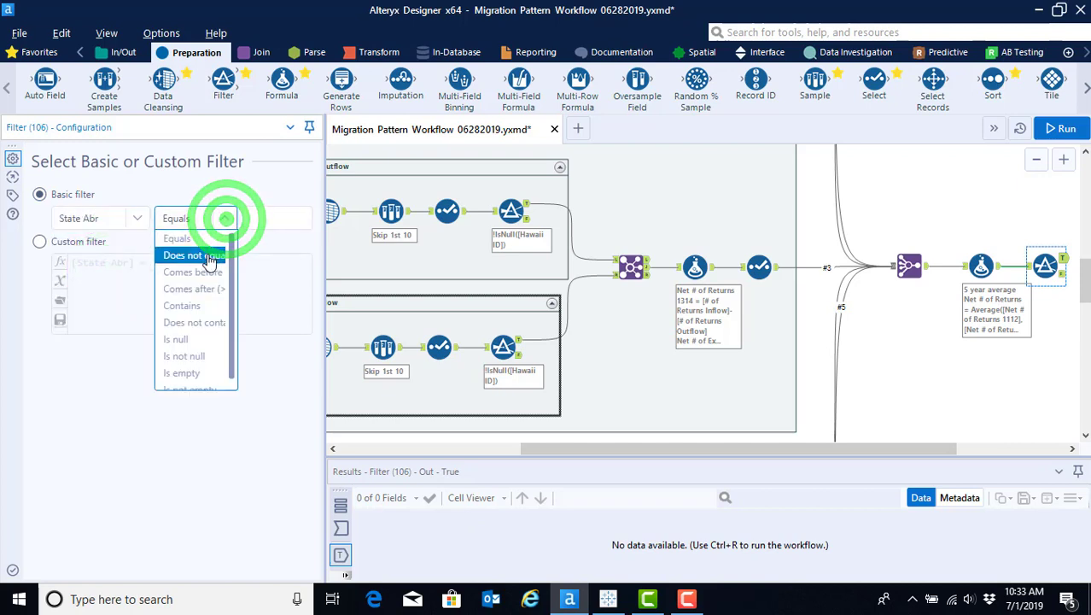
{"action": "left_click", "coordinate": [206, 248]}
{"action": "left_click", "coordinate": [254, 219]}
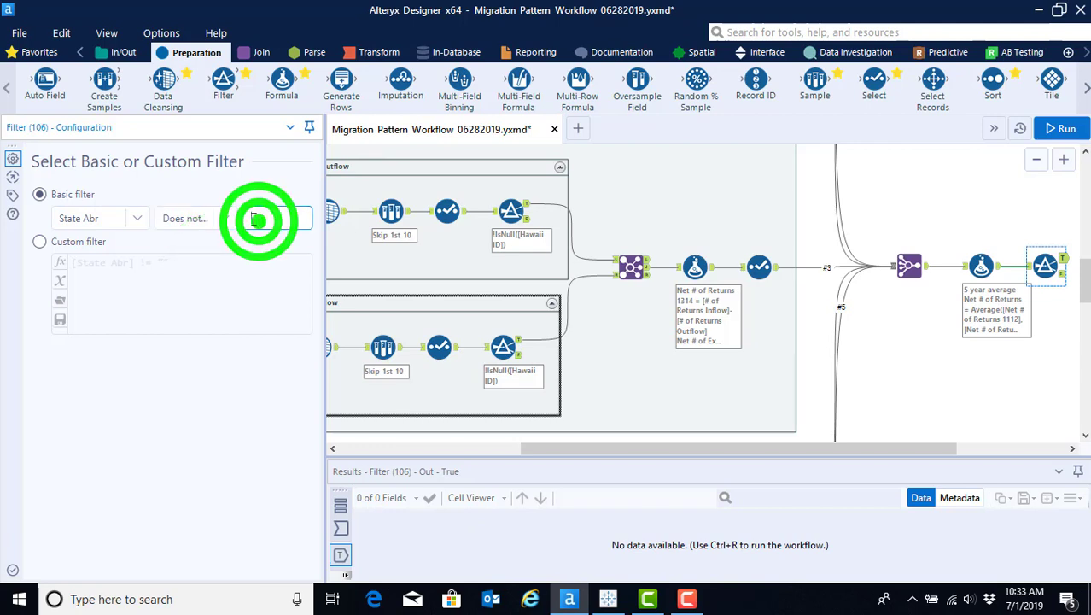
{"action": "type", "text": "dc"}
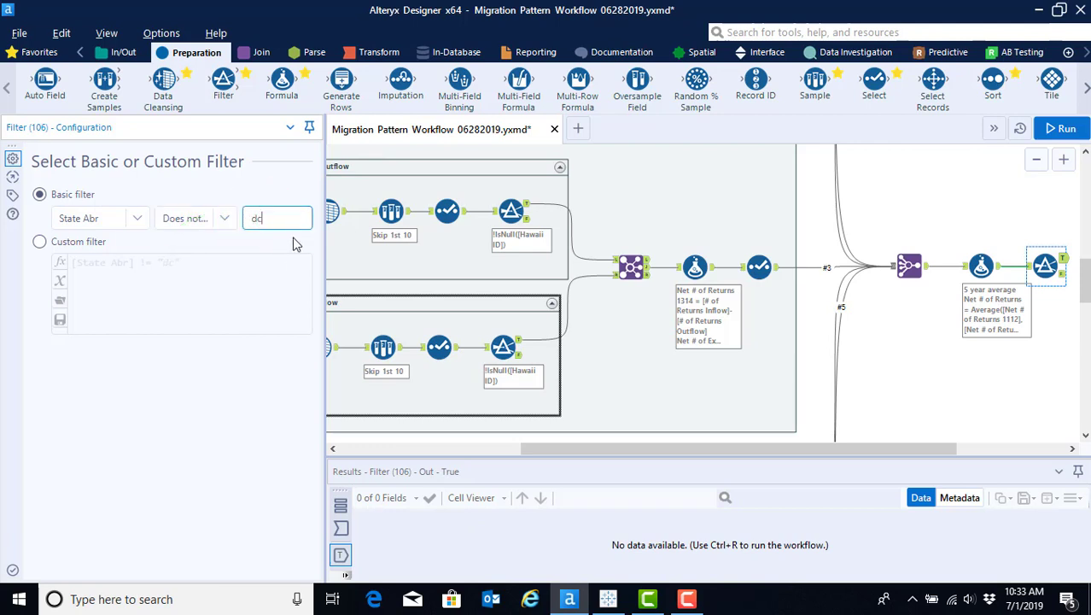
Run the workflow and view the Filter's rejected rows, showing only DC fails
{"action": "left_click", "coordinate": [1066, 131]}
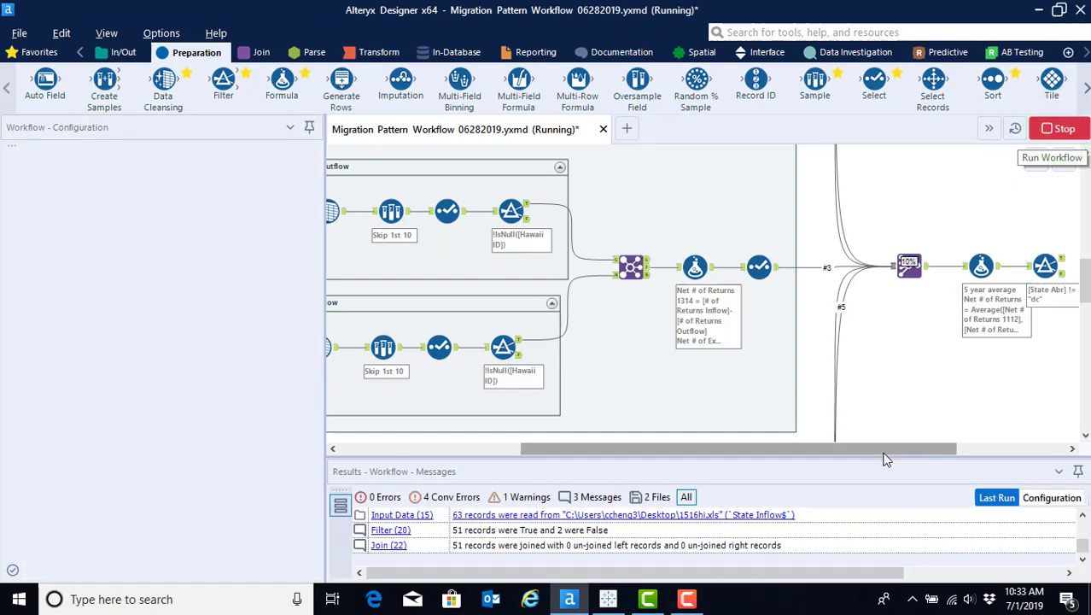
{"action": "left_click_drag", "start_coordinate": [871, 448], "coordinate": [986, 445]}
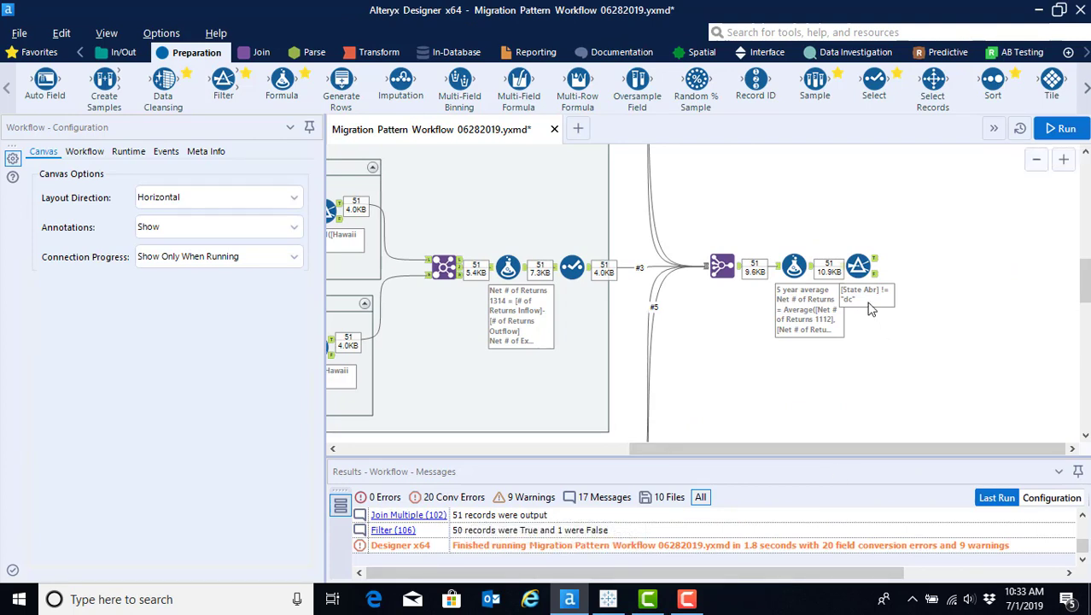
{"action": "left_click", "coordinate": [872, 271]}
{"action": "left_click", "coordinate": [875, 273]}
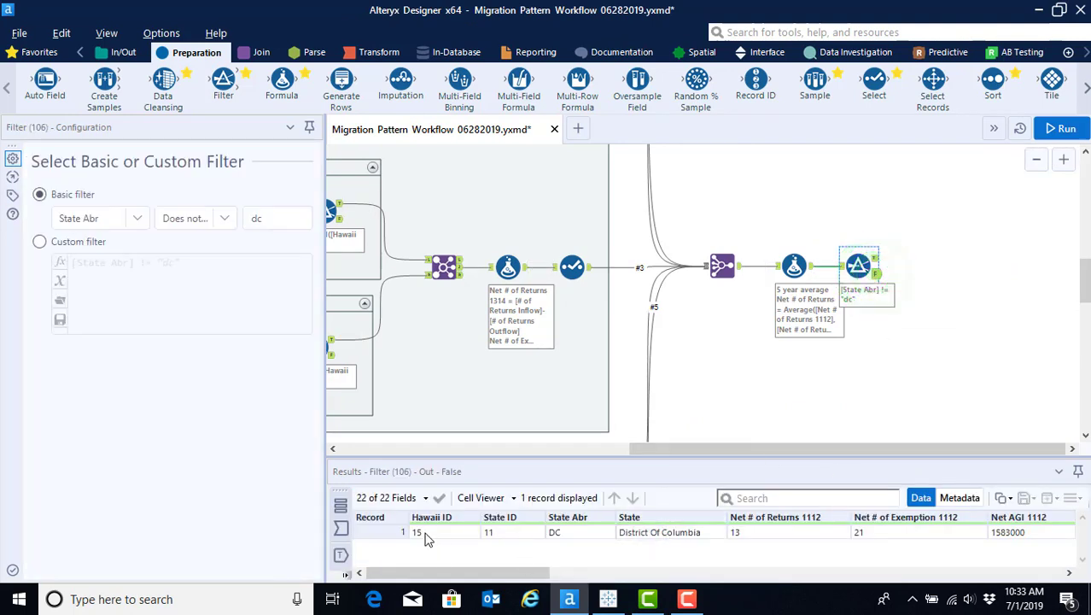
{"action": "left_click_drag", "start_coordinate": [465, 571], "coordinate": [487, 572]}
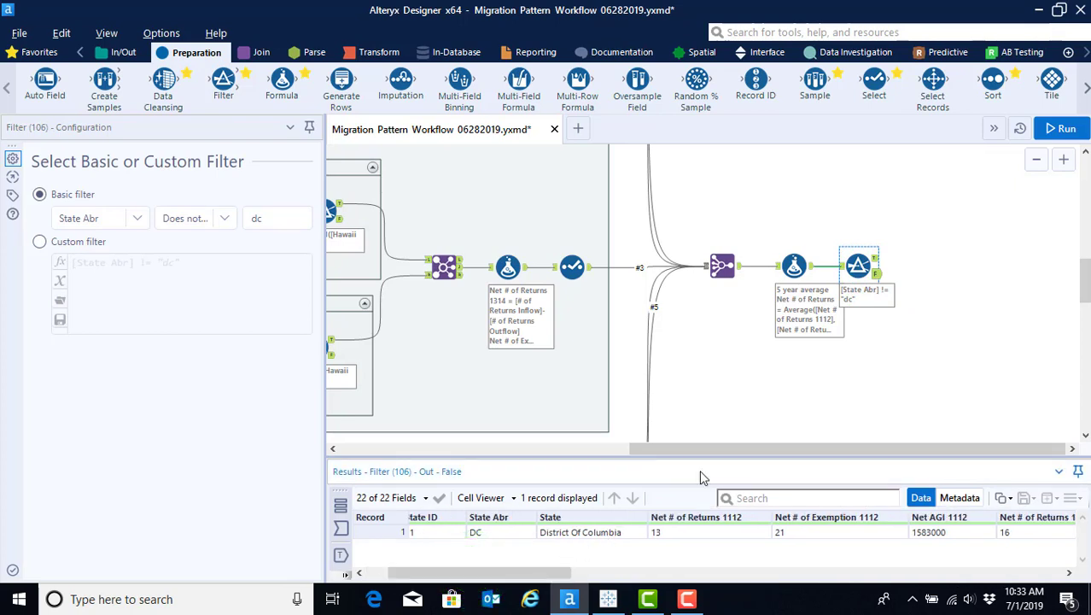
Check the 50 kept records and place a second Filter on the True output
{"action": "left_click", "coordinate": [875, 259]}
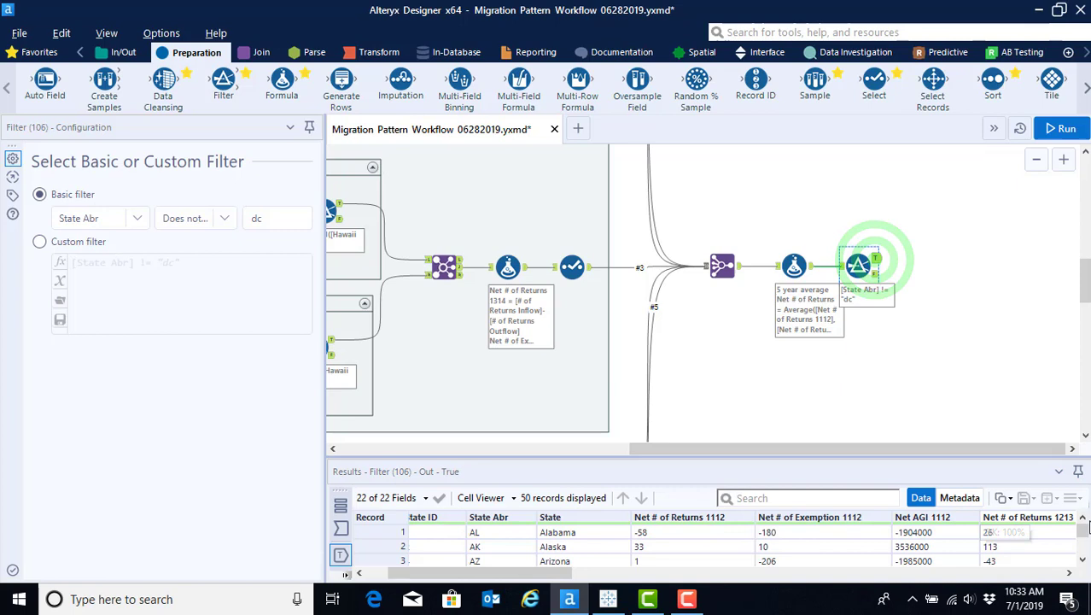
{"action": "left_click", "coordinate": [1082, 531]}
{"action": "left_click_drag", "start_coordinate": [1082, 531], "coordinate": [1082, 550]}
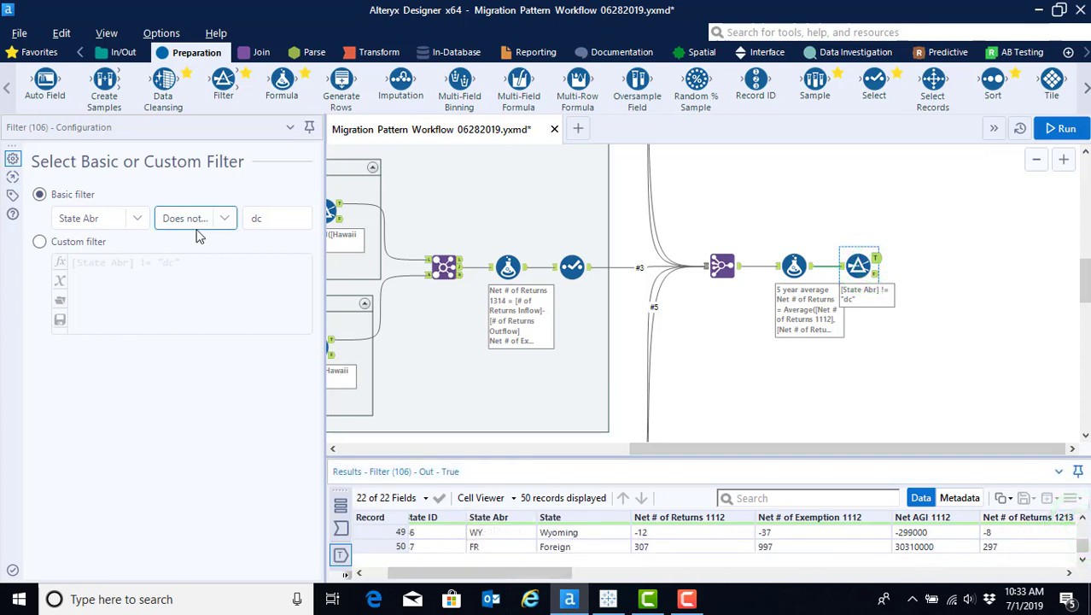
{"action": "left_click_drag", "start_coordinate": [222, 81], "coordinate": [930, 261]}
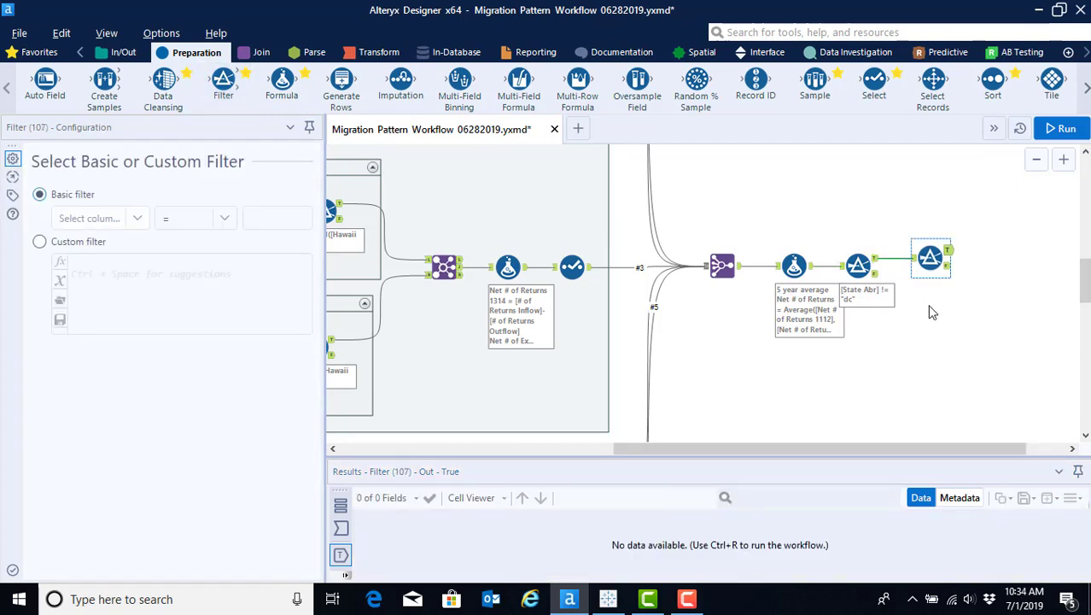
Set Filter 107 to State Abr Does not equal FR
{"action": "left_click", "coordinate": [134, 220]}
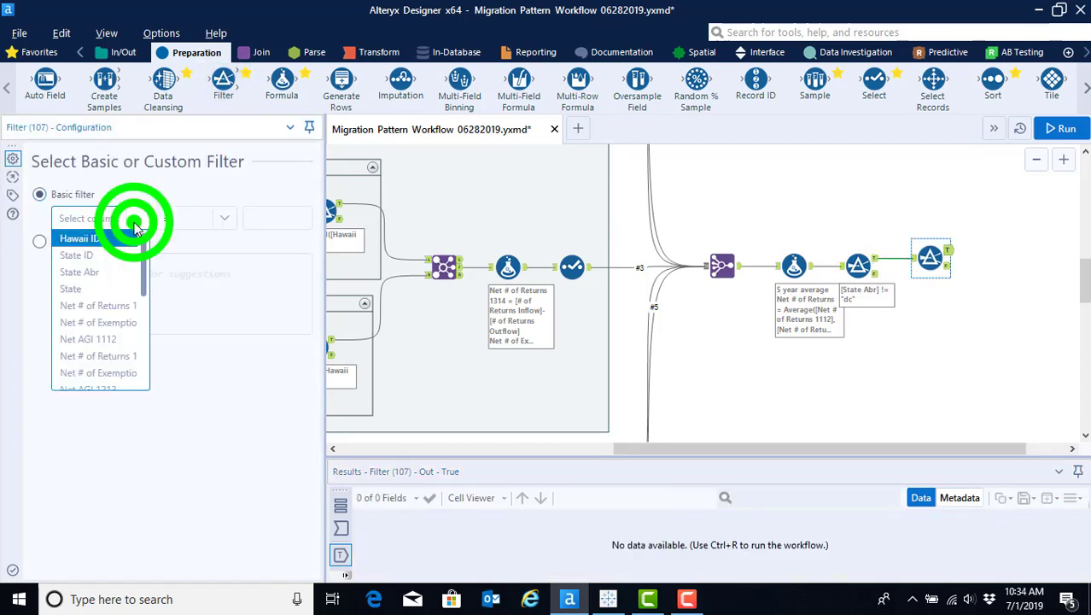
{"action": "left_click", "coordinate": [114, 273]}
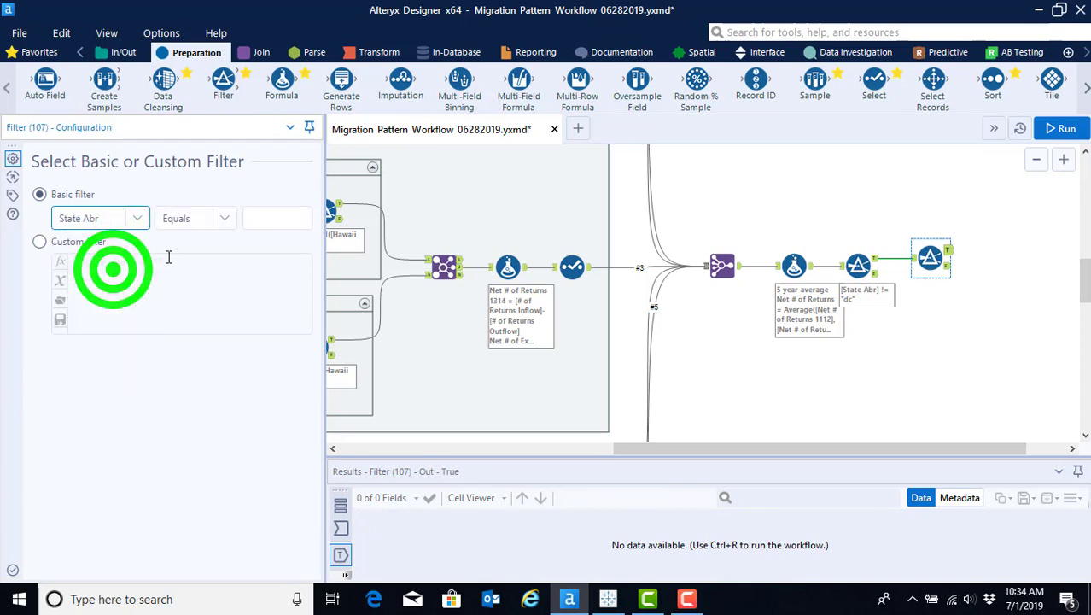
{"action": "left_click", "coordinate": [224, 219]}
{"action": "left_click", "coordinate": [213, 256]}
{"action": "left_click", "coordinate": [263, 216]}
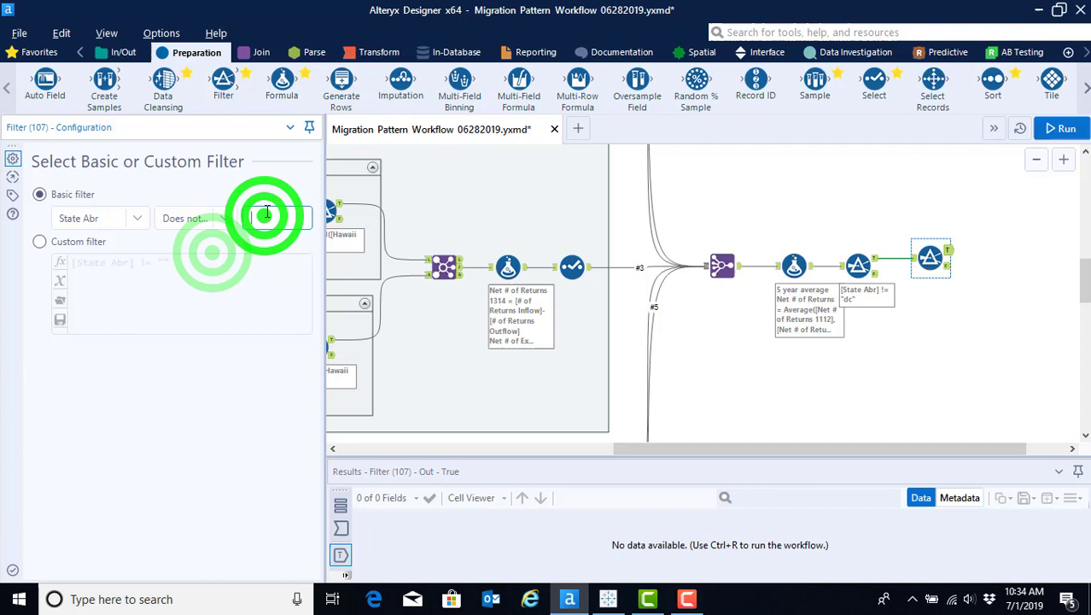
{"action": "type", "text": "FR"}
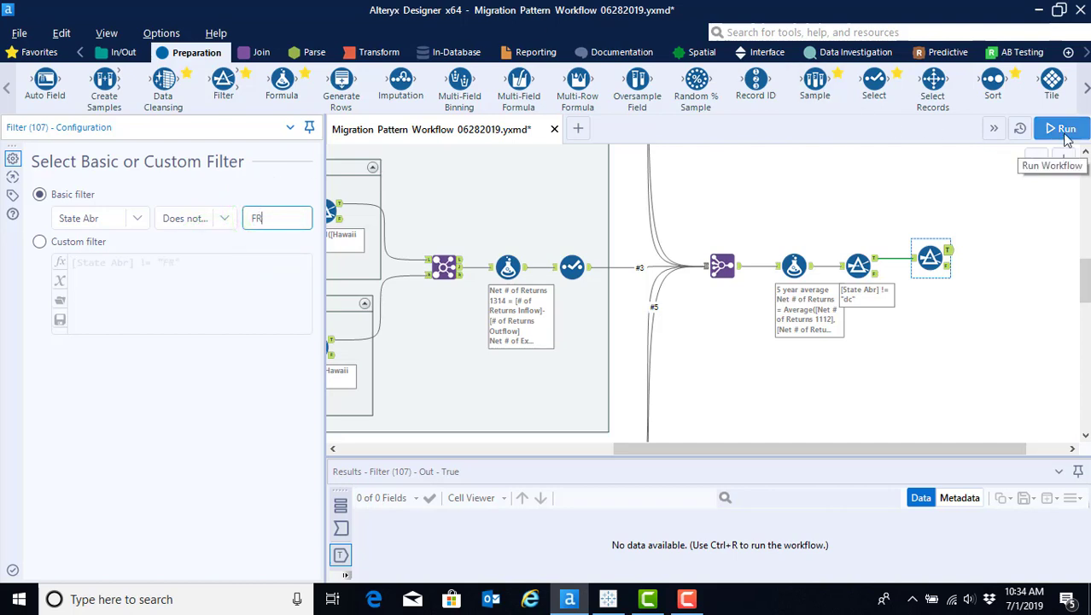
Run the workflow and review the FR filter's rejected rows and 49 kept records
{"action": "left_click", "coordinate": [1065, 135]}
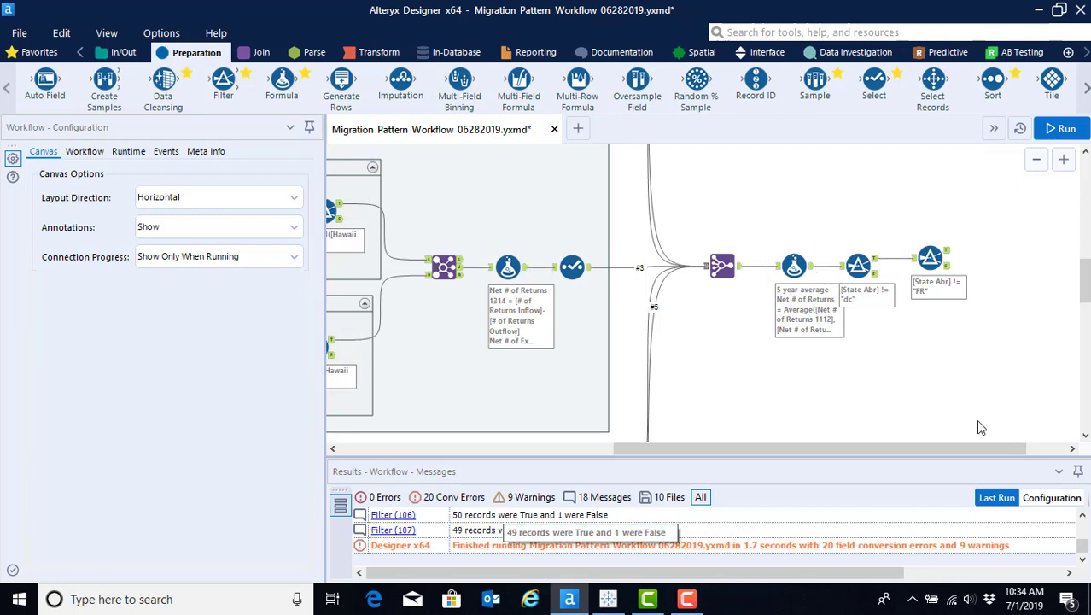
{"action": "left_click", "coordinate": [931, 259]}
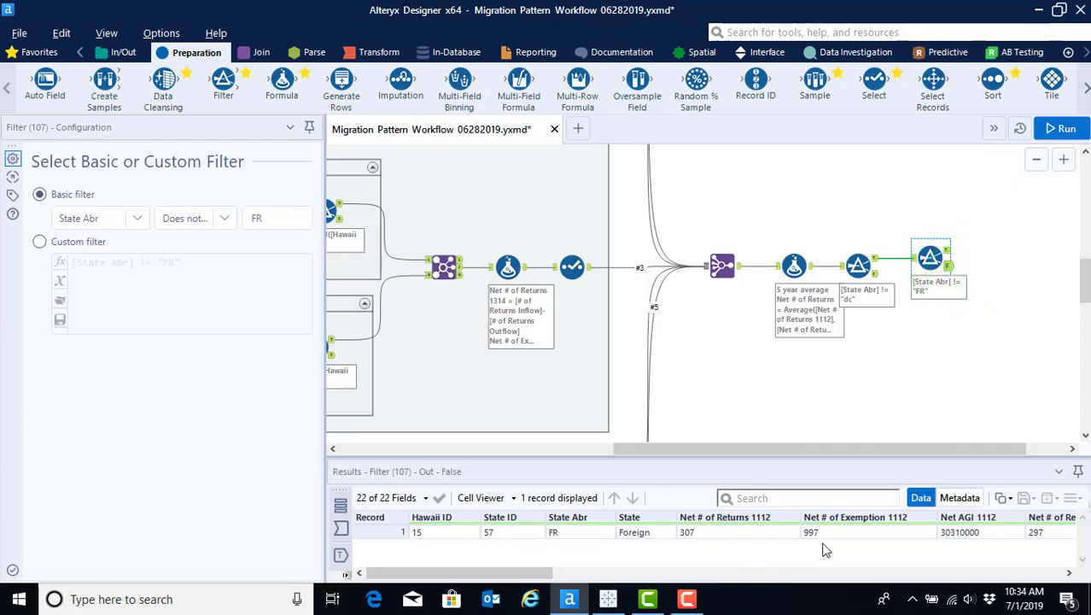
{"action": "left_click_drag", "start_coordinate": [518, 573], "coordinate": [513, 596]}
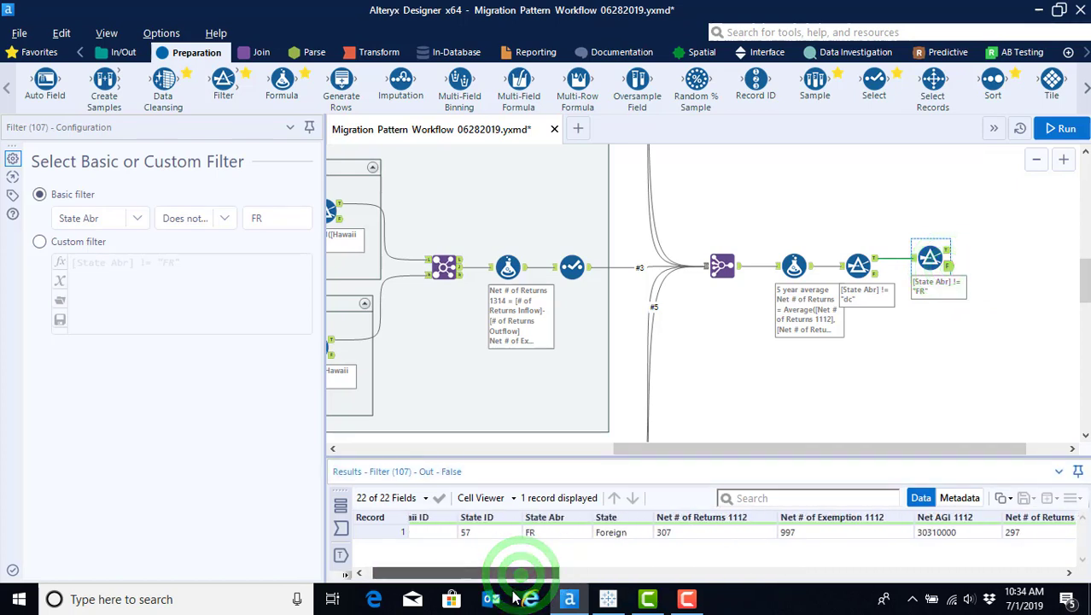
{"action": "left_click", "coordinate": [947, 251]}
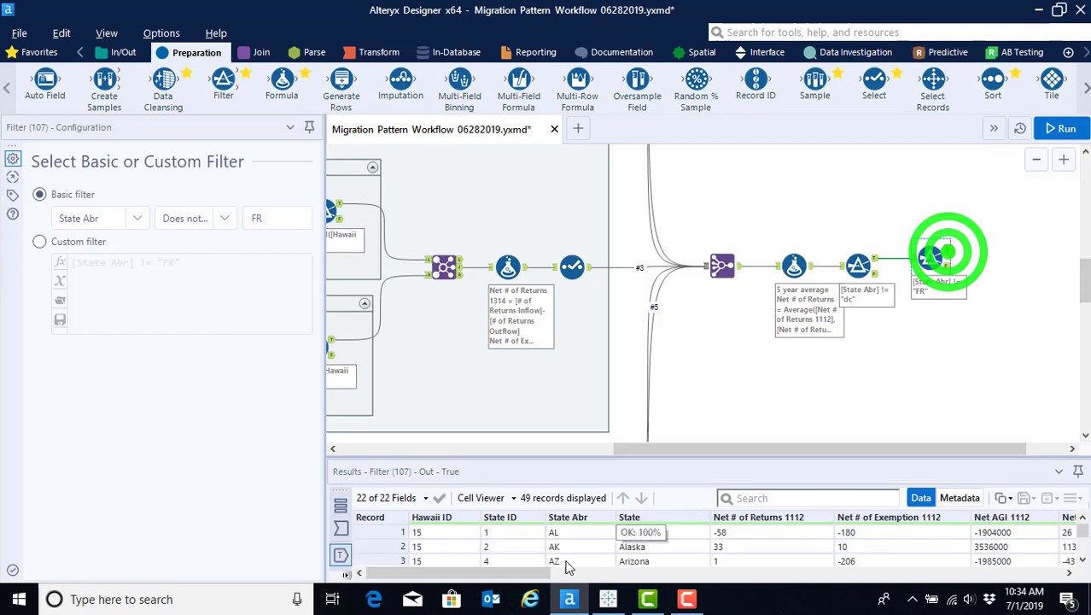
{"action": "left_click_drag", "start_coordinate": [1081, 530], "coordinate": [1084, 565]}
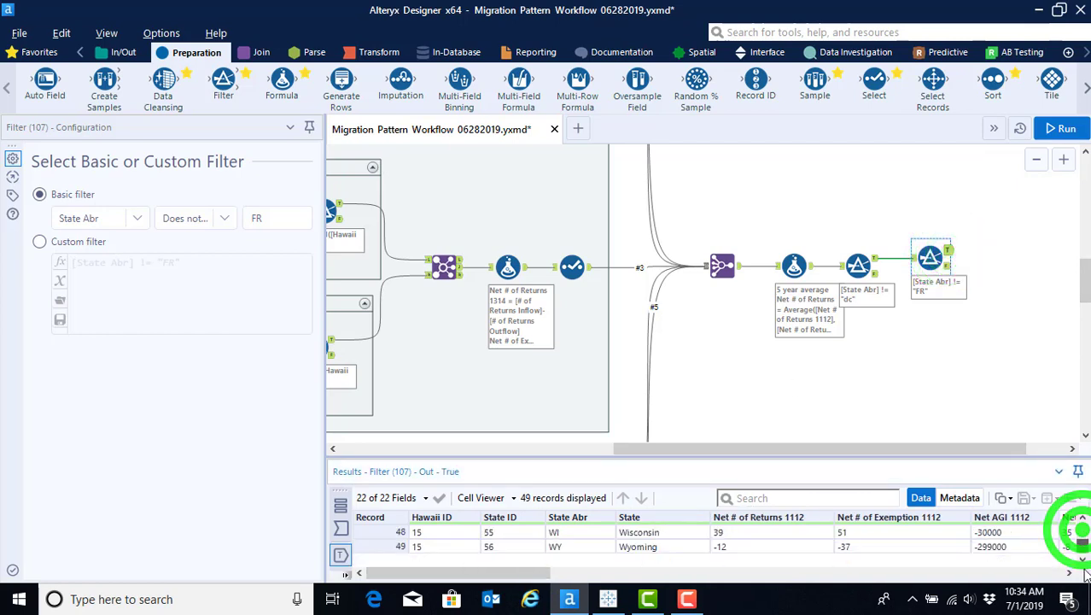
{"action": "left_click_drag", "start_coordinate": [477, 572], "coordinate": [512, 602]}
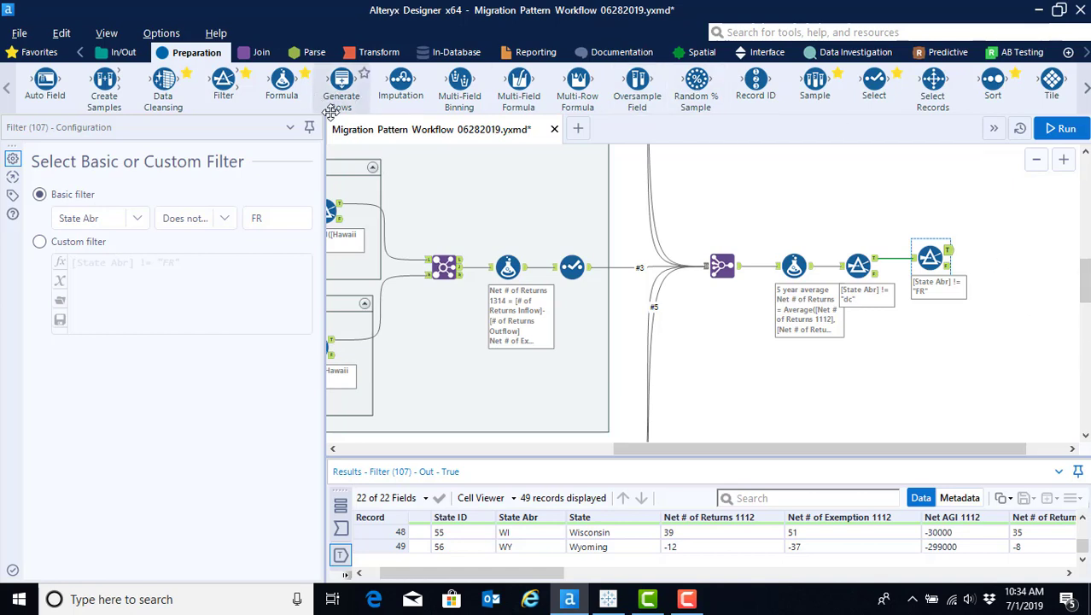
Add an Output Data tool from In/Out after Filter 107 and show its file-type list
{"action": "left_click", "coordinate": [124, 53]}
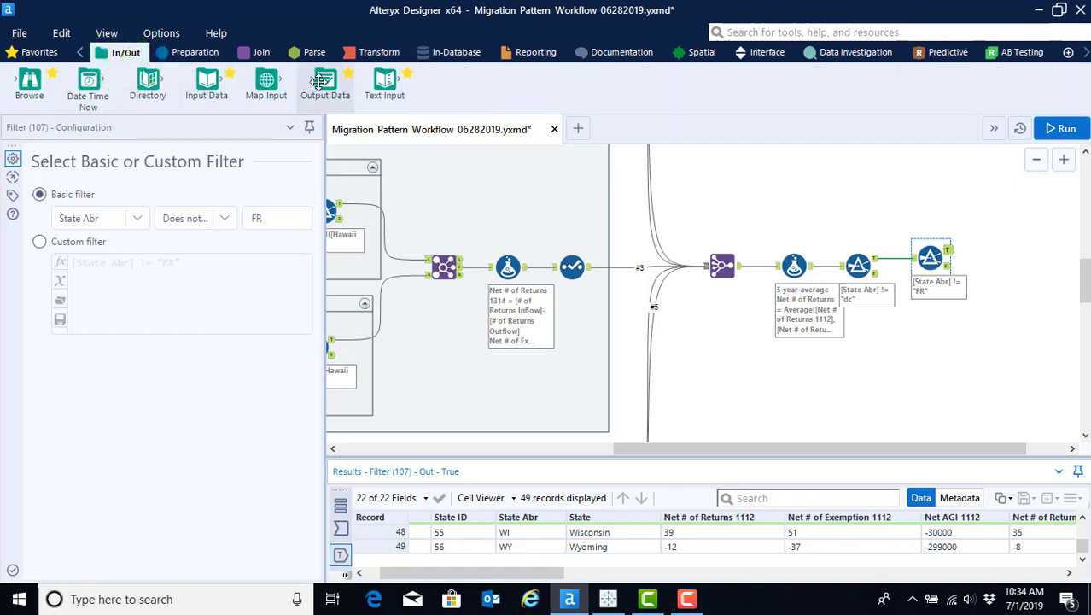
{"action": "left_click_drag", "start_coordinate": [325, 80], "coordinate": [1004, 251]}
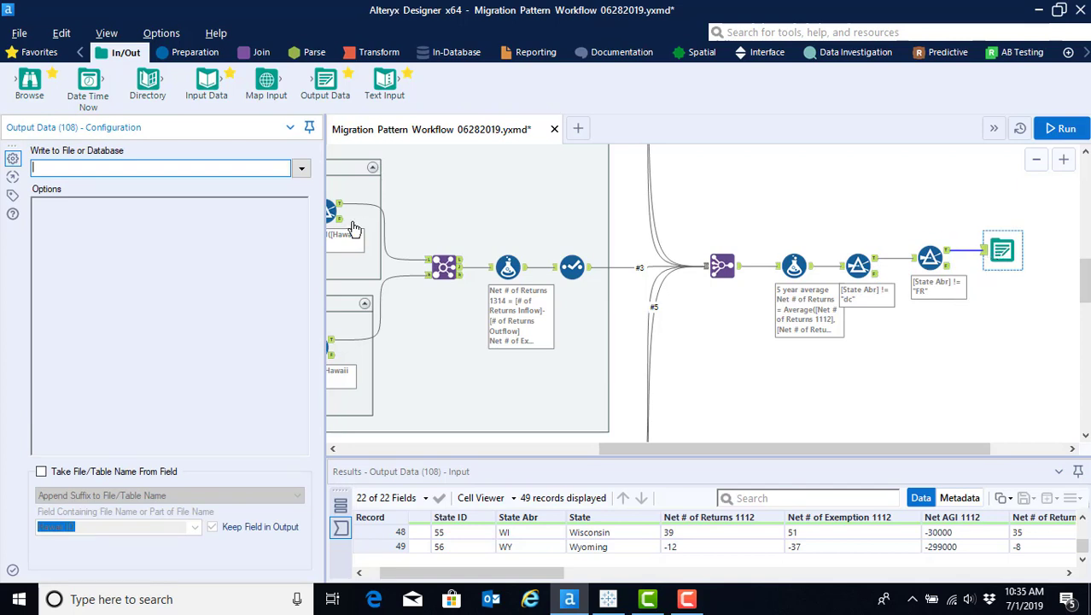
{"action": "left_click", "coordinate": [302, 169]}
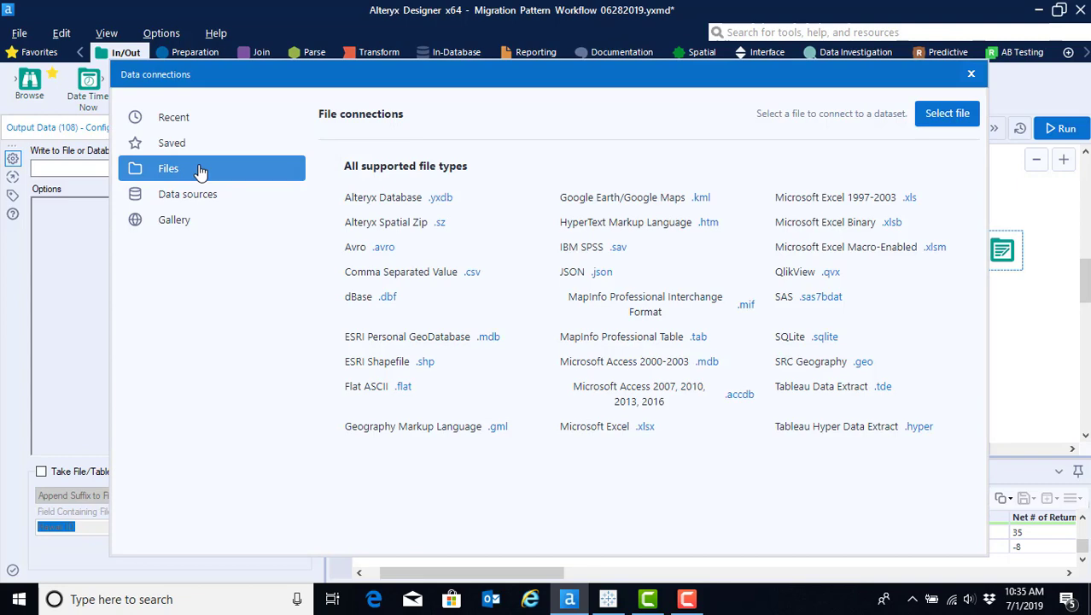
Save the output as Excel .xlsx 'Net Data for all years 2011 to 2016' on the Desktop, replacing the existing file
{"action": "left_click", "coordinate": [946, 112]}
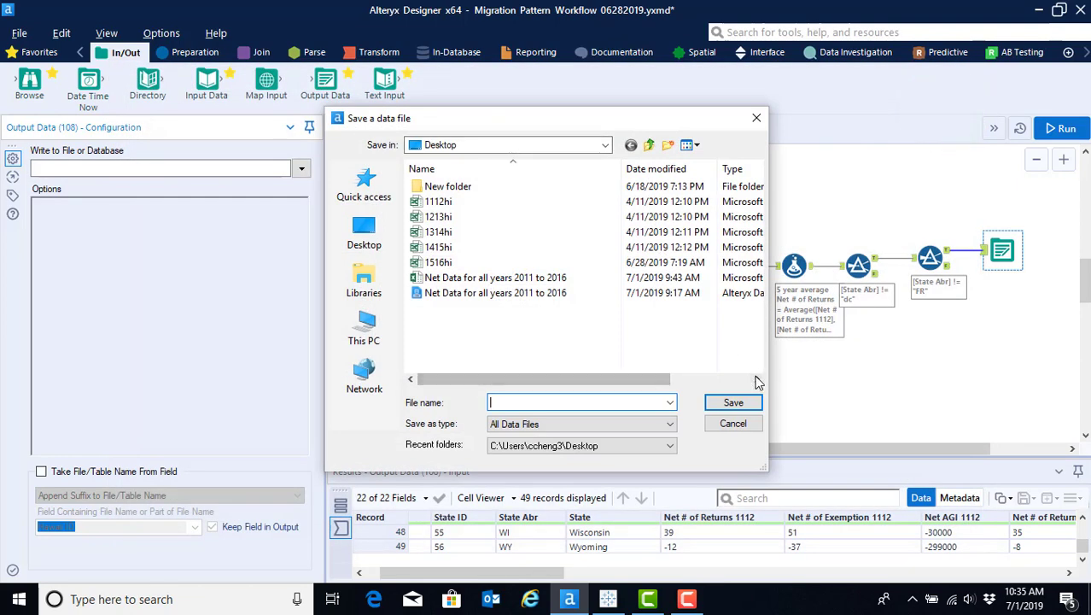
{"action": "type", "text": "Net"}
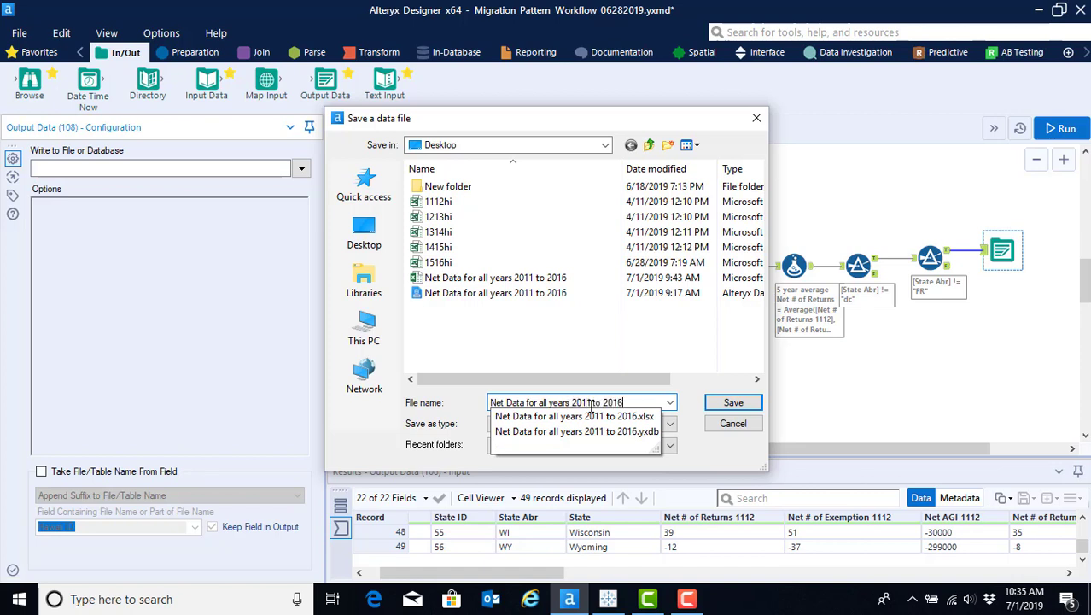
{"action": "left_click", "coordinate": [695, 339]}
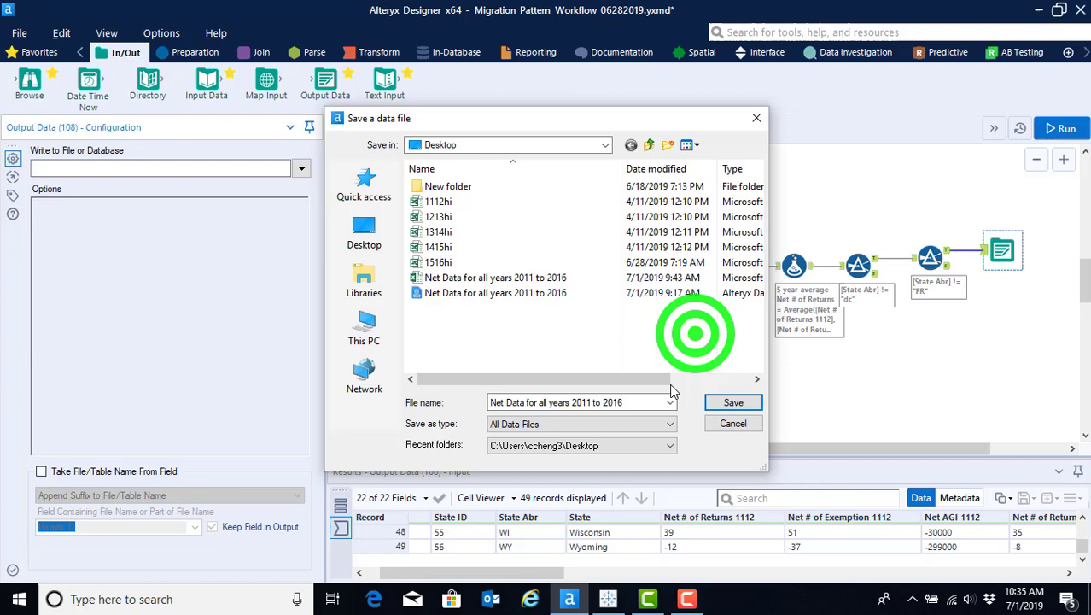
{"action": "left_click", "coordinate": [671, 427]}
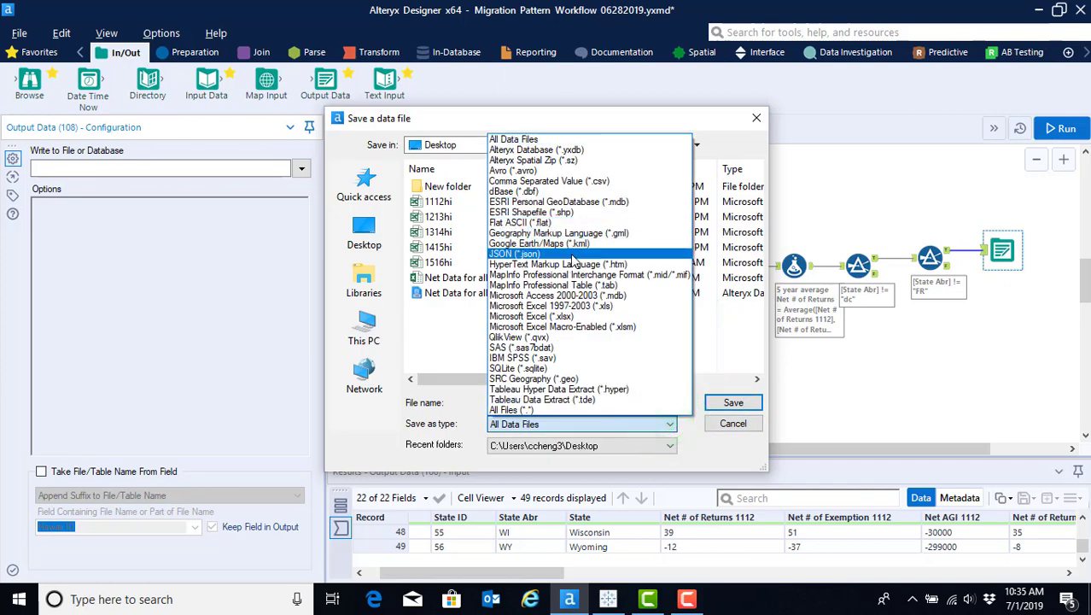
{"action": "left_click", "coordinate": [560, 320]}
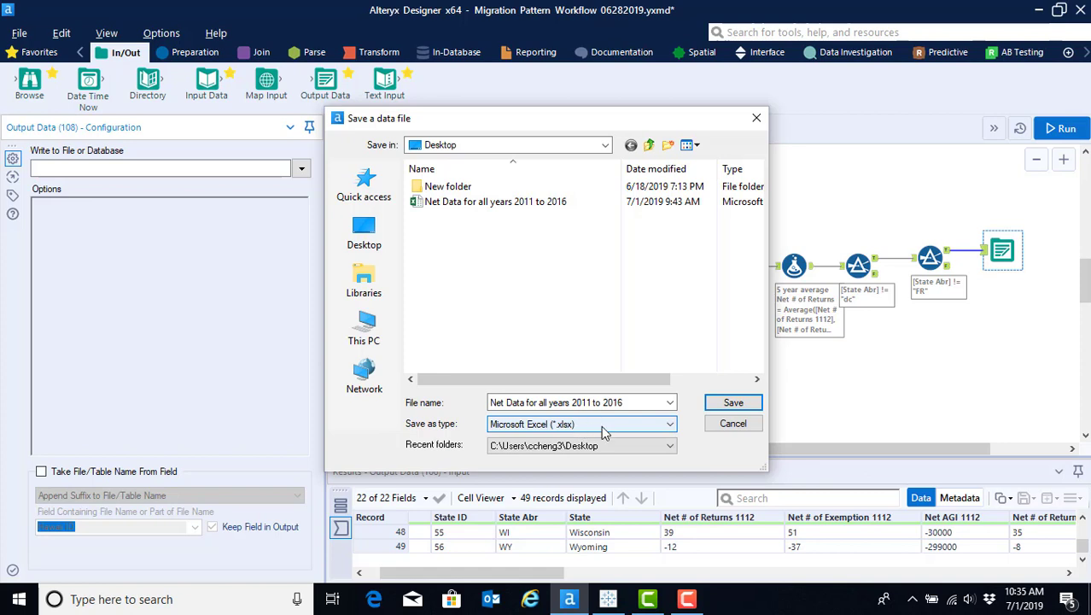
{"action": "left_click", "coordinate": [731, 404]}
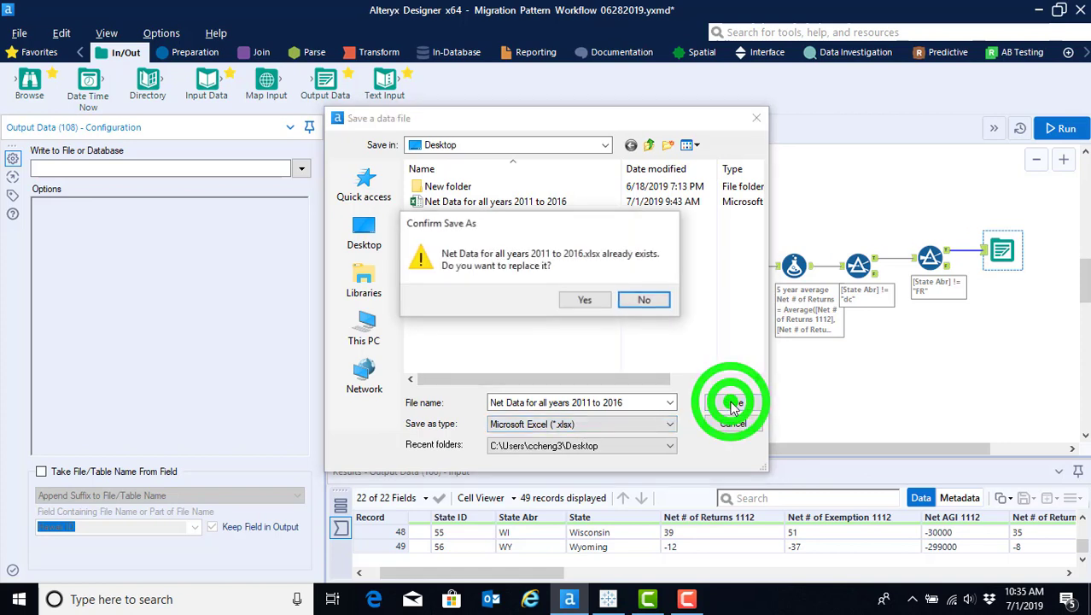
{"action": "left_click", "coordinate": [586, 300]}
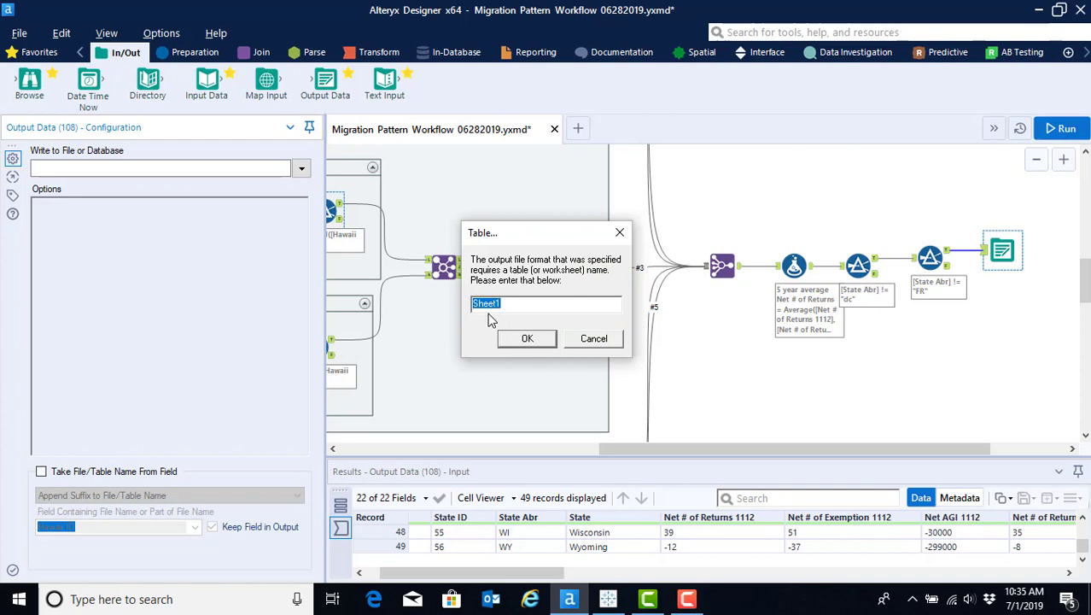
Keep Sheet1 as the worksheet and set Output Options to Overwrite File (Remove)
{"action": "left_click", "coordinate": [528, 338]}
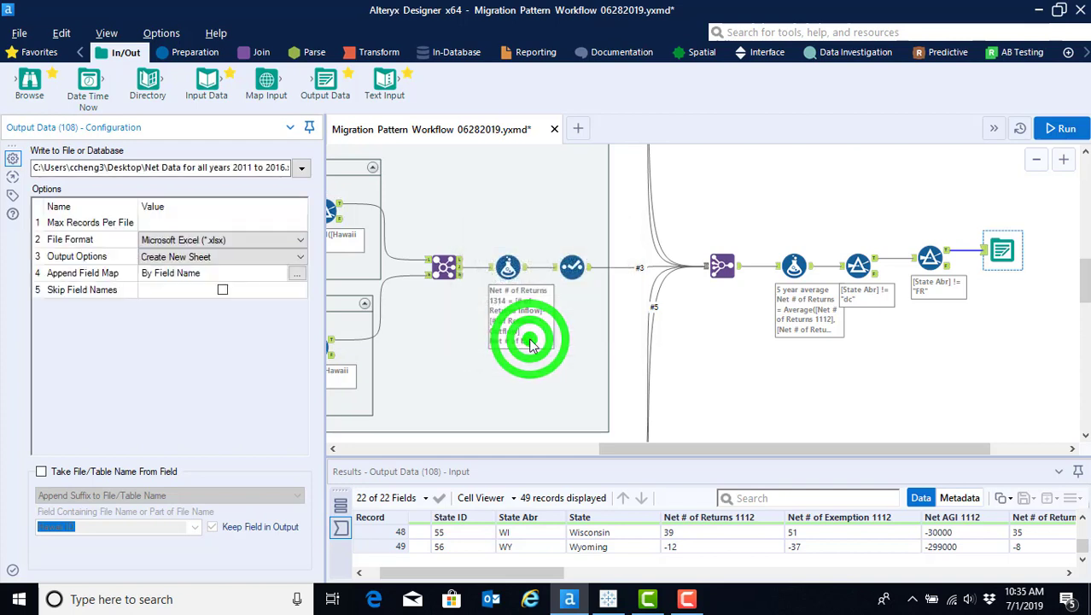
{"action": "left_click", "coordinate": [299, 262]}
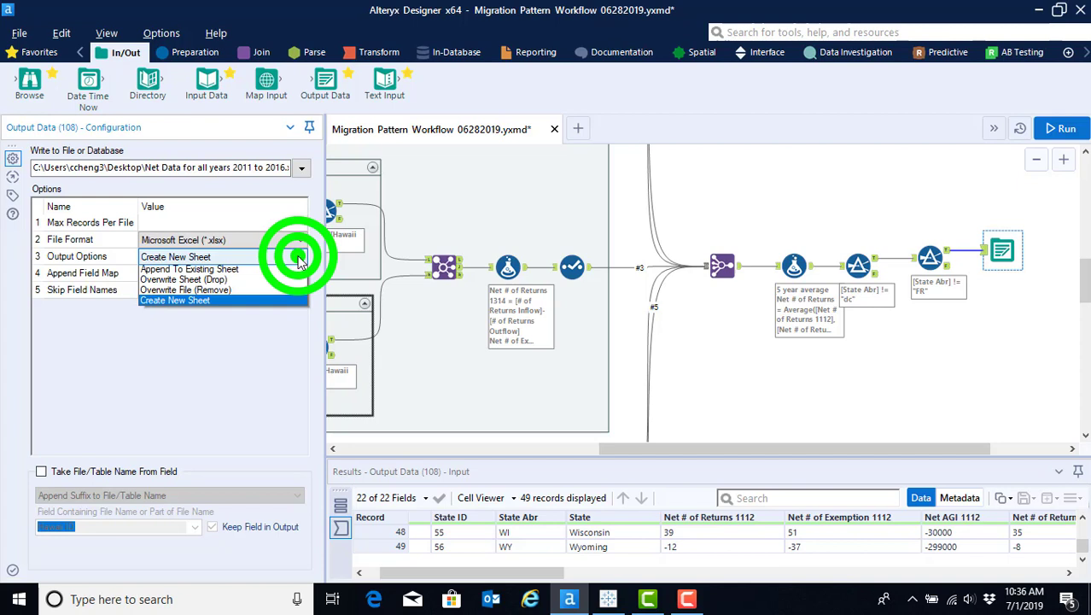
{"action": "left_click", "coordinate": [219, 294]}
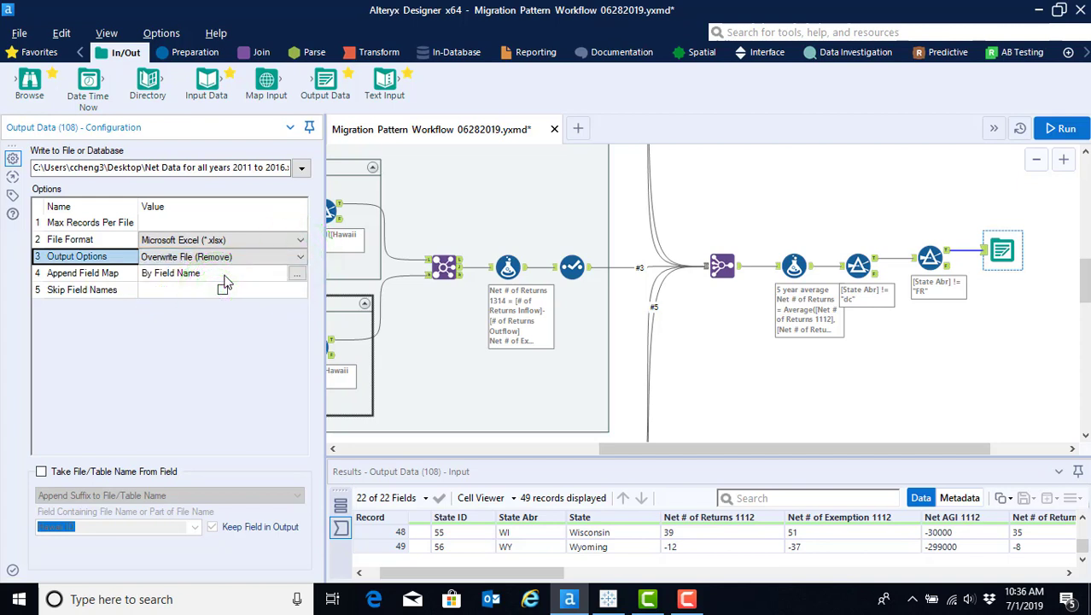
{"action": "left_click", "coordinate": [299, 257]}
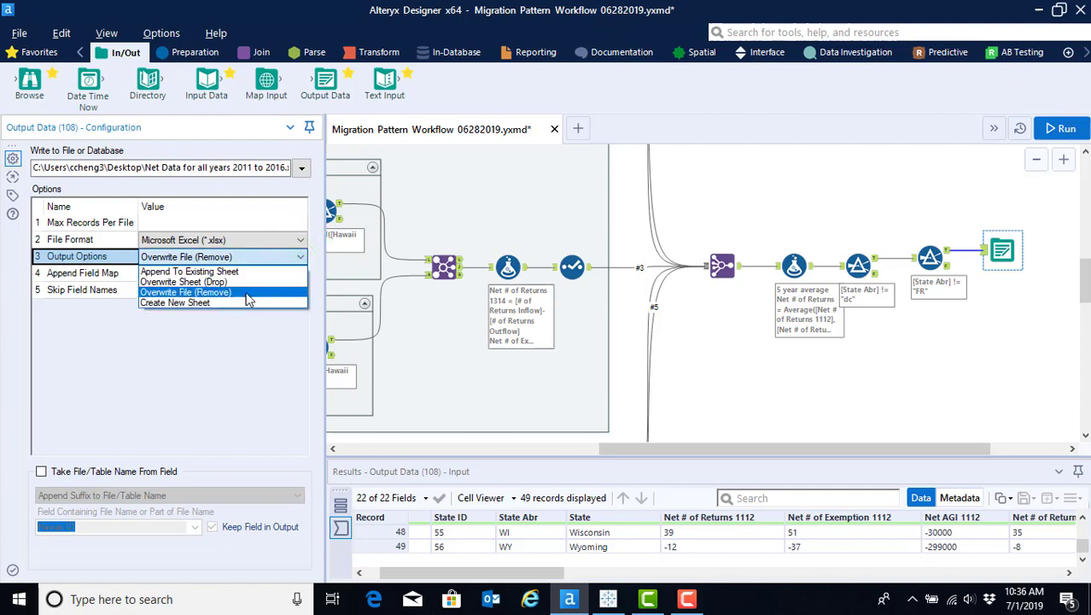
{"action": "left_click", "coordinate": [244, 292]}
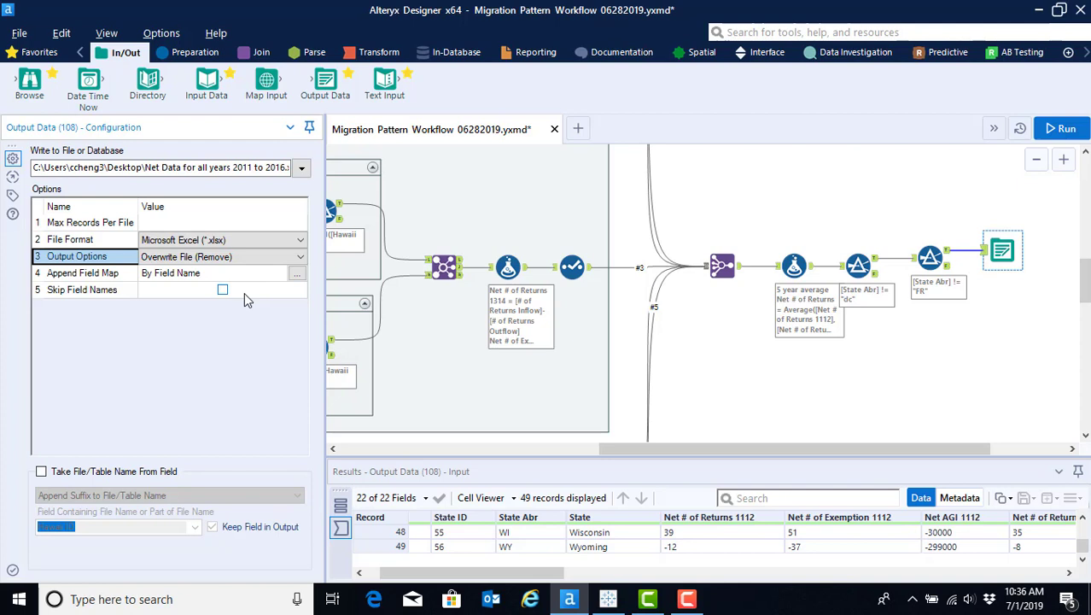
Run the workflow to write 49 records to Sheet1 of the Excel file
{"action": "left_click", "coordinate": [1061, 128]}
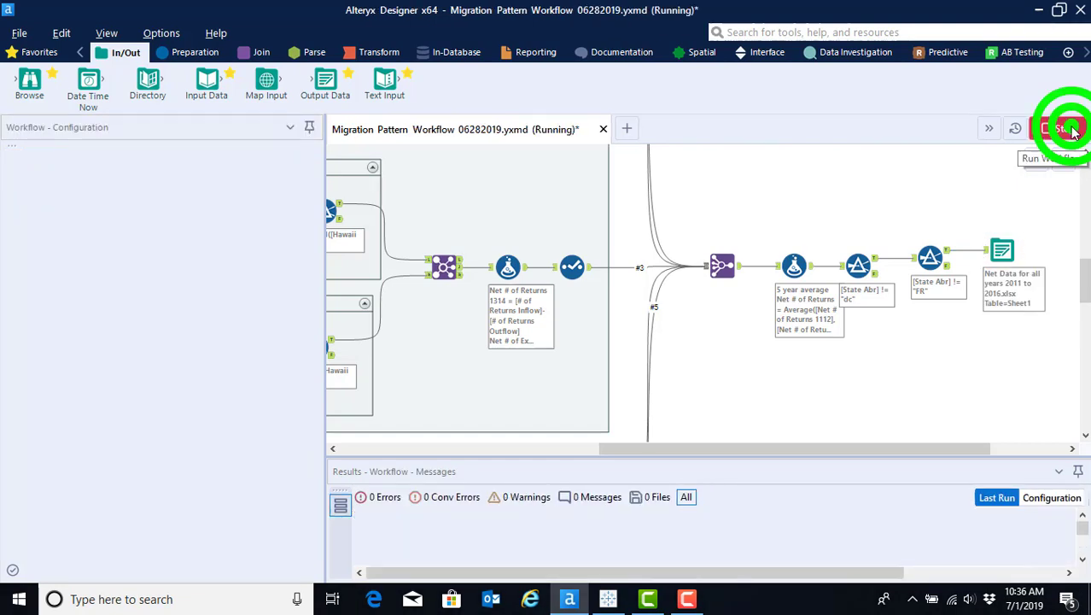